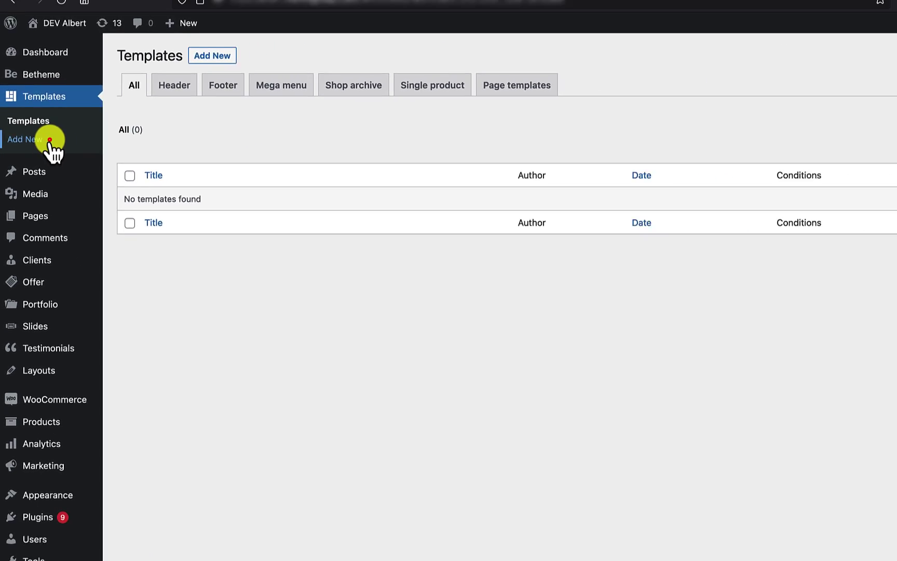
Create a new template of type Header named "header #1"
left_click(83, 135)
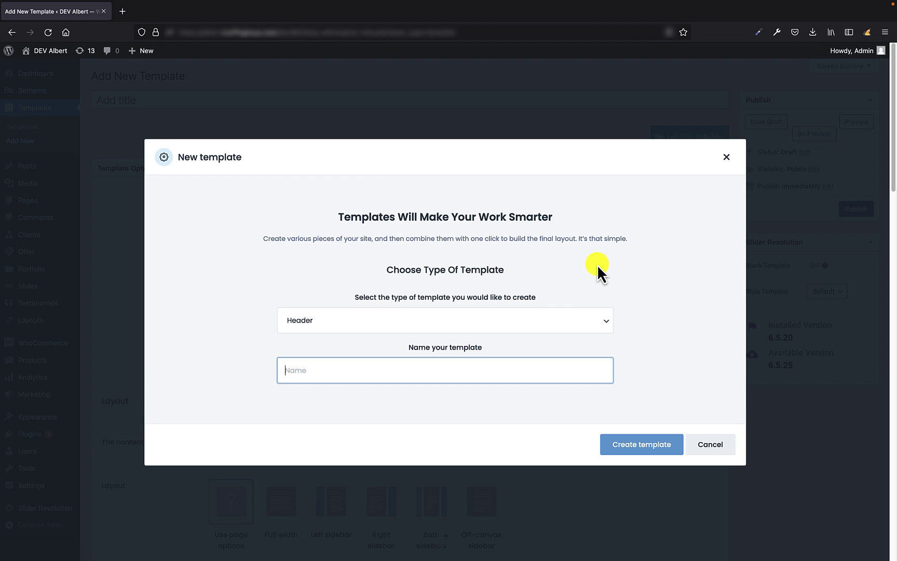
left_click(451, 319)
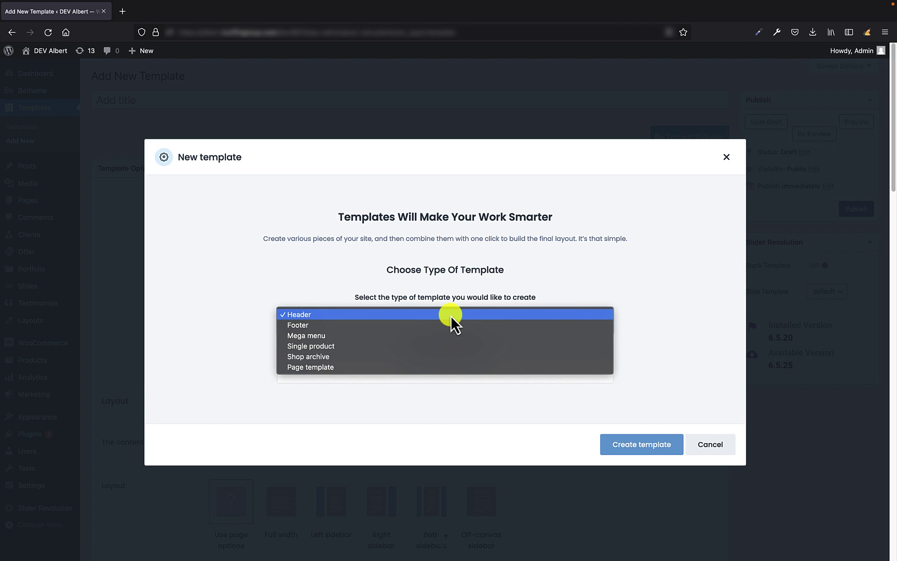
left_click(451, 314)
left_click(353, 377)
type("header #1")
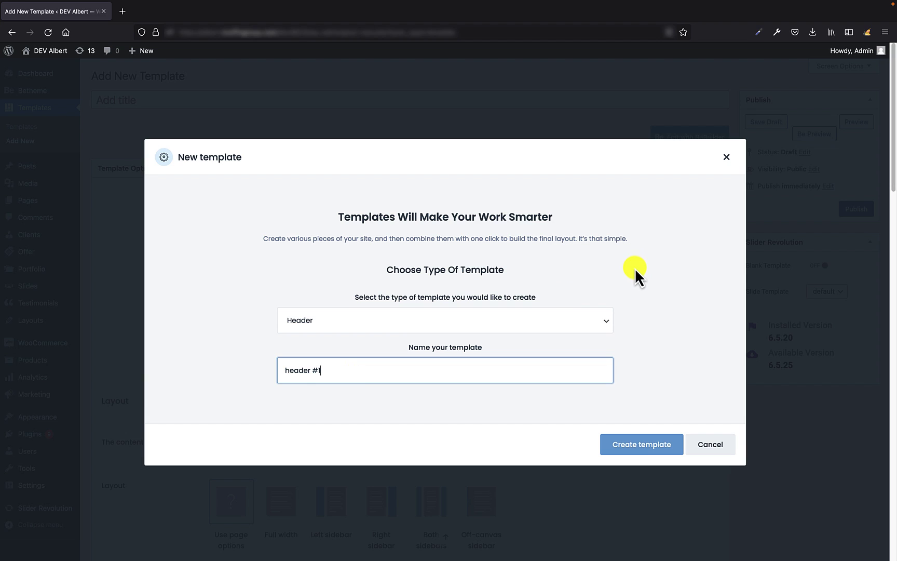
left_click(642, 449)
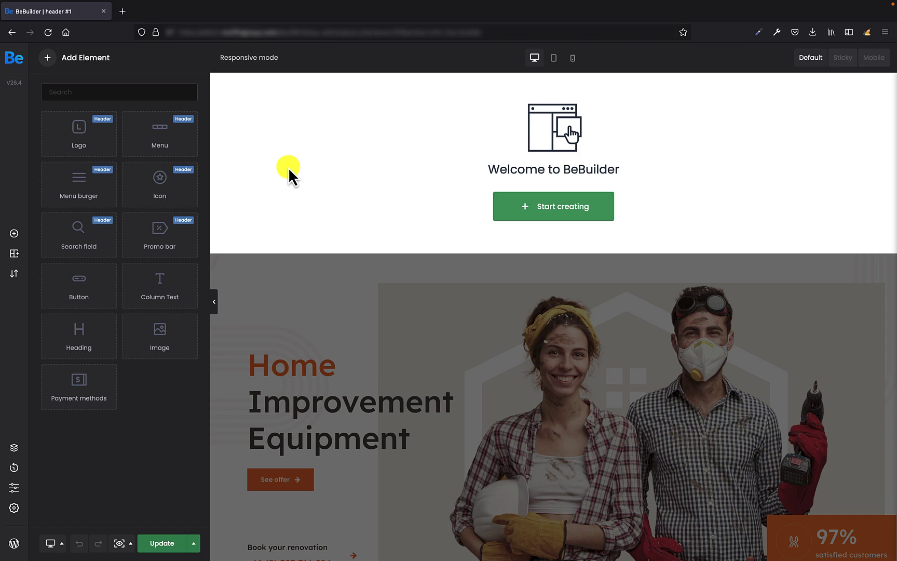
Show the elements available for the header and save the template
left_click(14, 237)
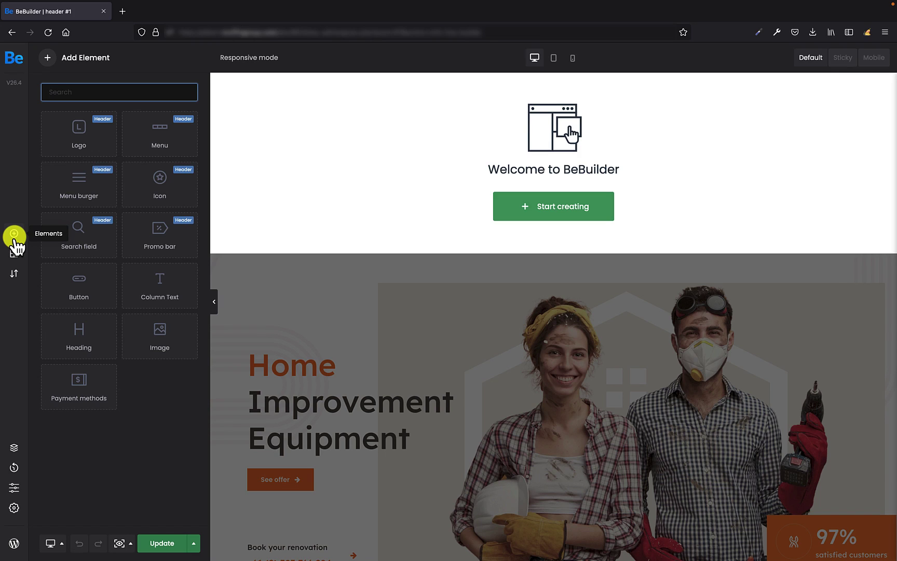
key("ctrl+s")
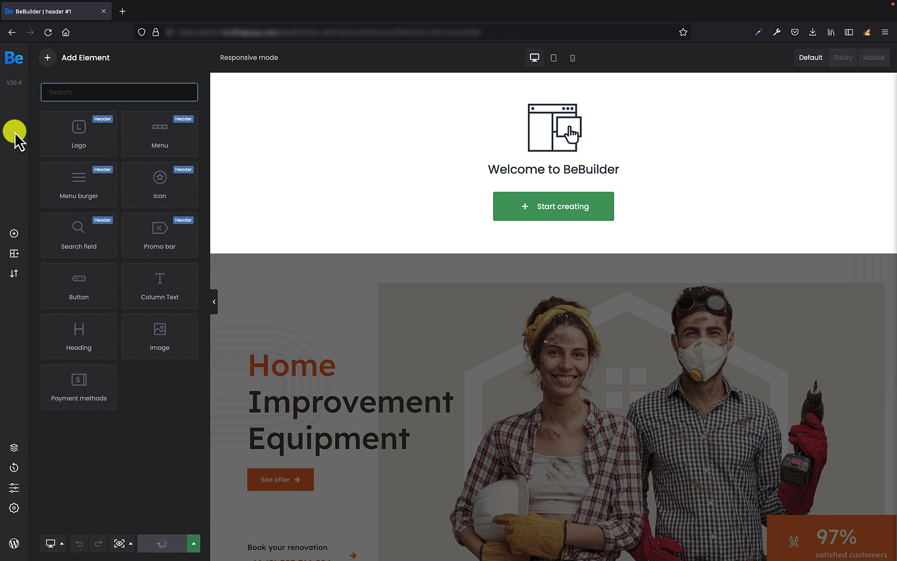
Browse the pre-built headers in the Headers Library
left_click(14, 260)
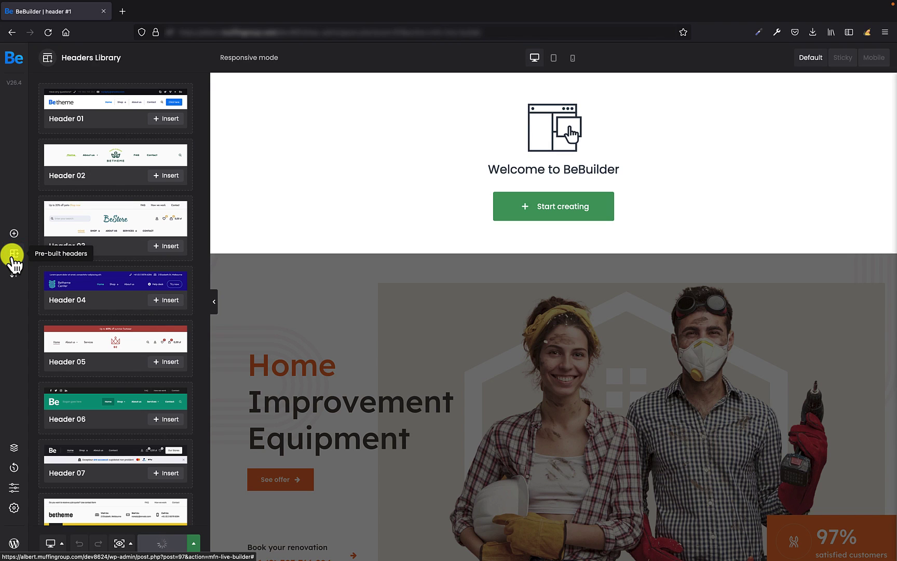
scroll(78, 296, "down", 5)
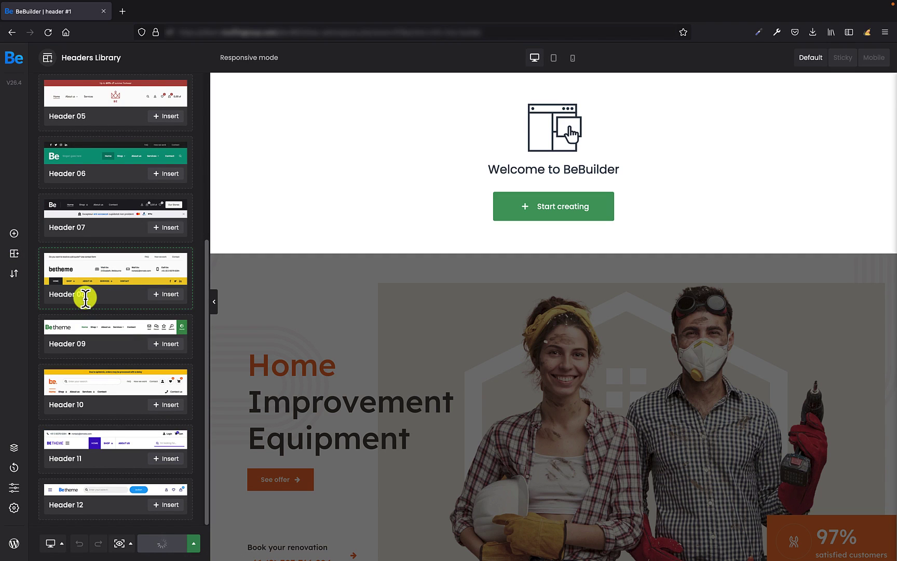
scroll(130, 280, "up", 5)
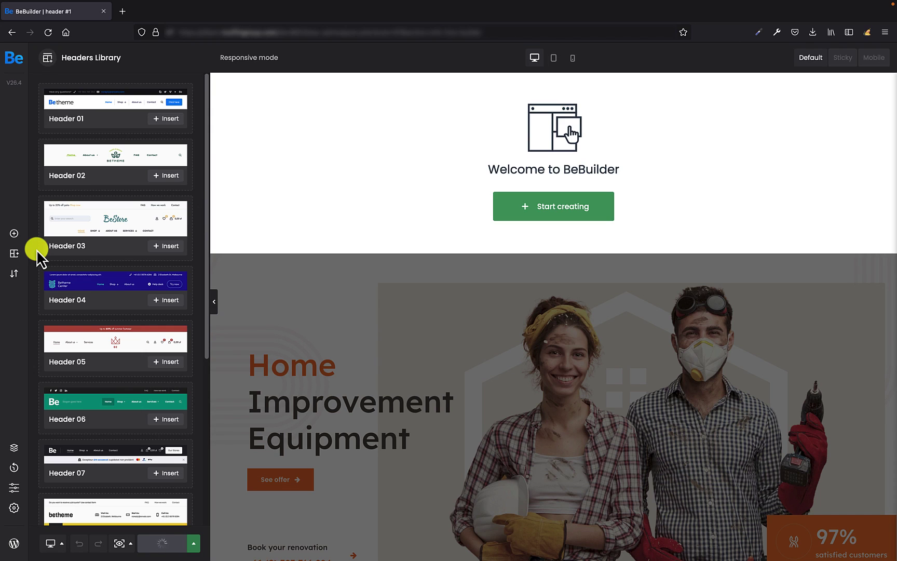
Examine the Export, Import and Templates modes of Export / Import, including the choices for where a template is inserted
left_click(14, 274)
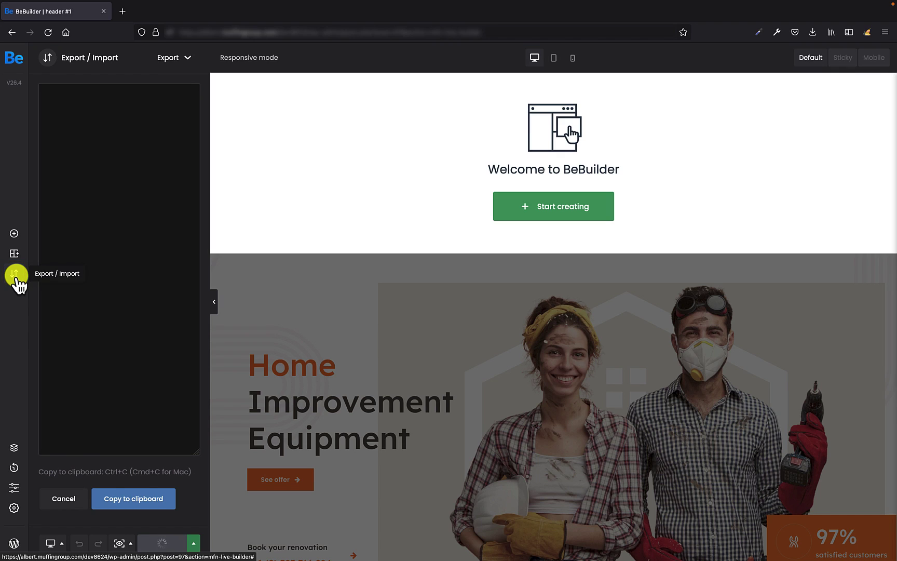
left_click(169, 63)
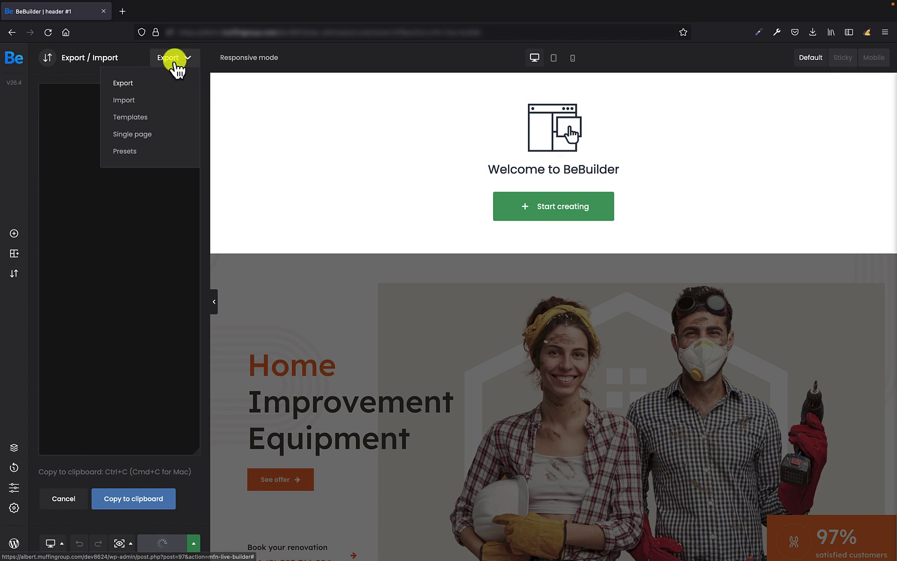
left_click(167, 94)
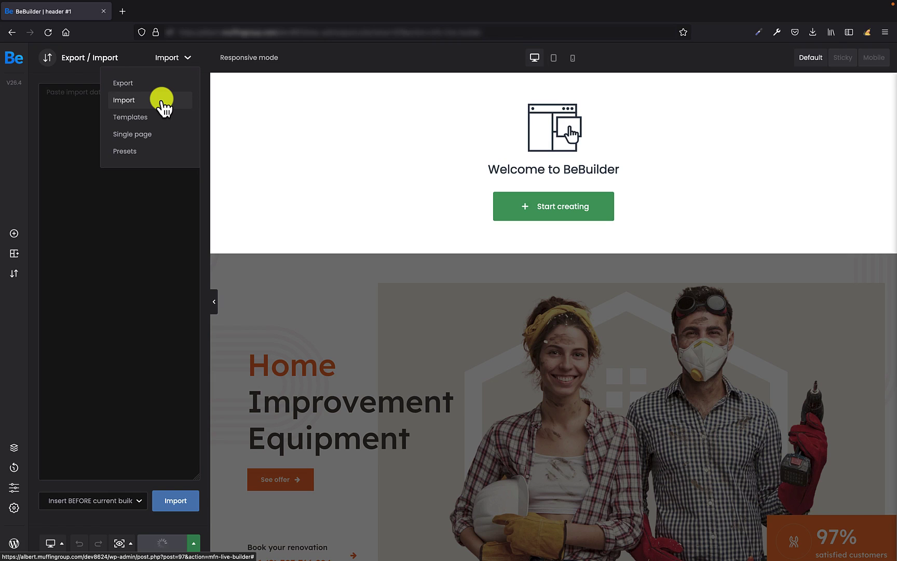
left_click(161, 117)
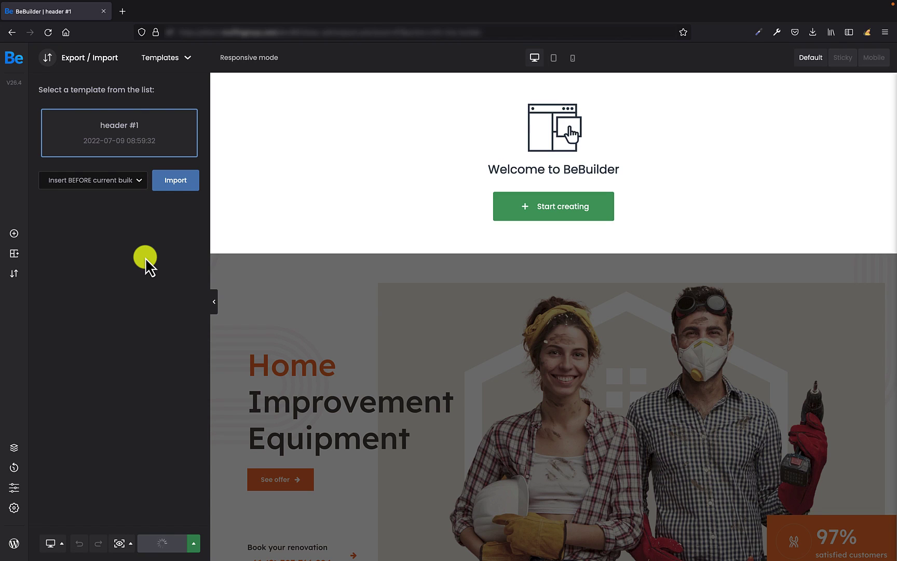
left_click(134, 182)
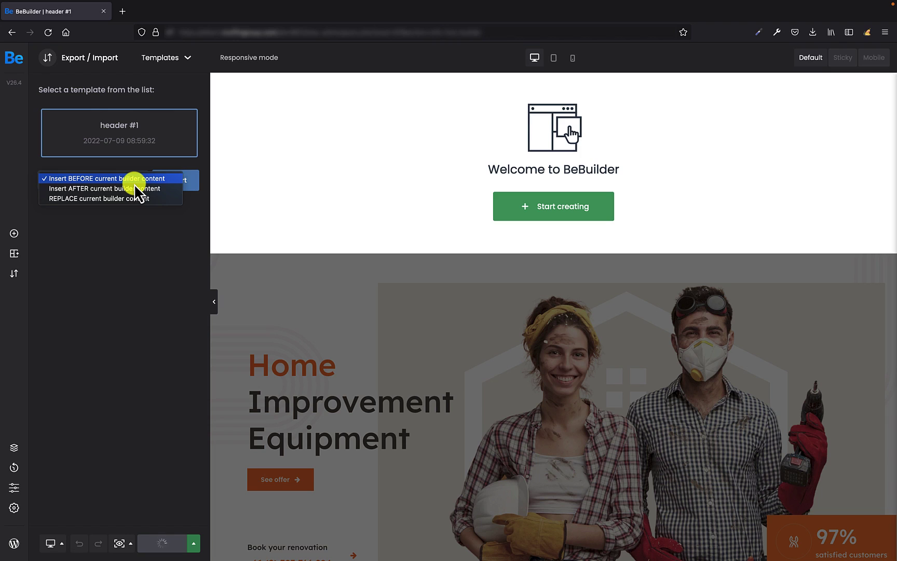
left_click(150, 246)
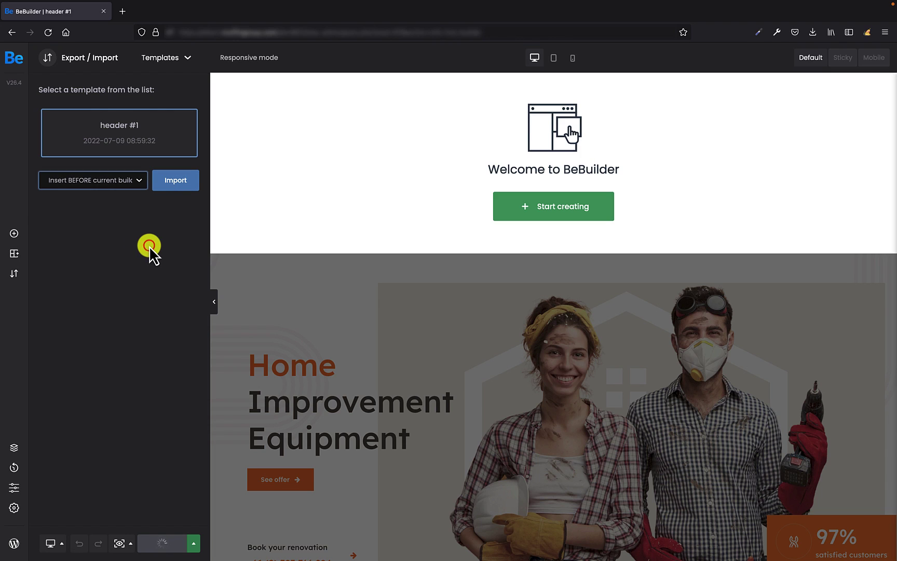
View the Single page import and the Presets export and import options
left_click(175, 57)
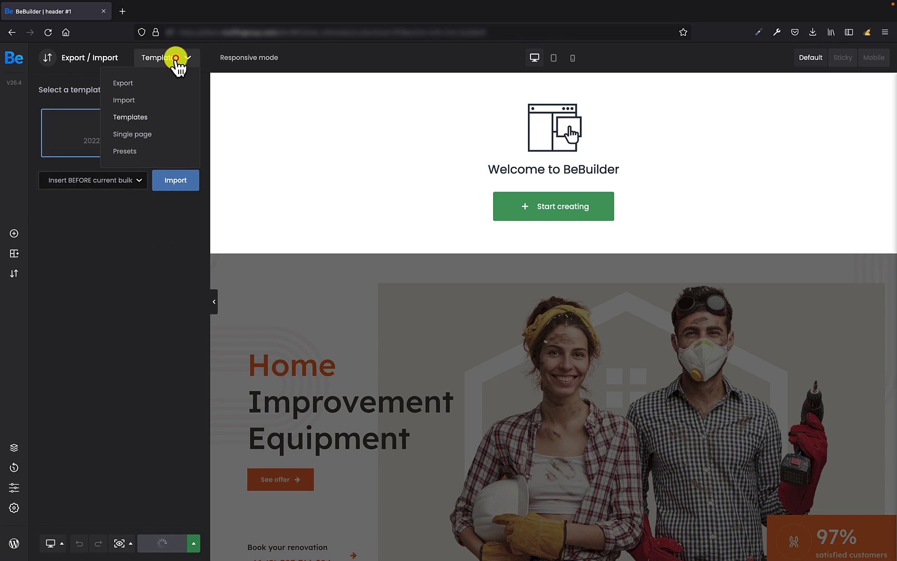
left_click(159, 132)
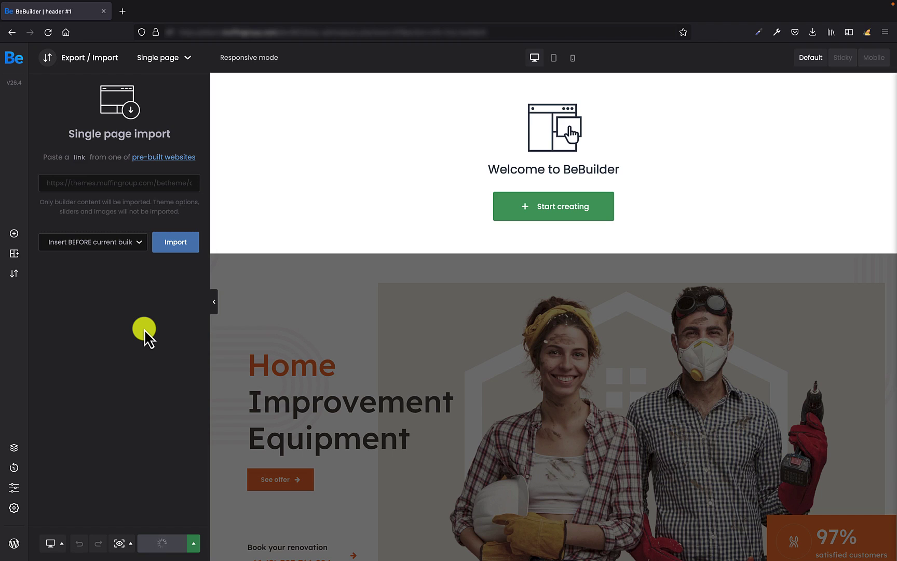
left_click(184, 58)
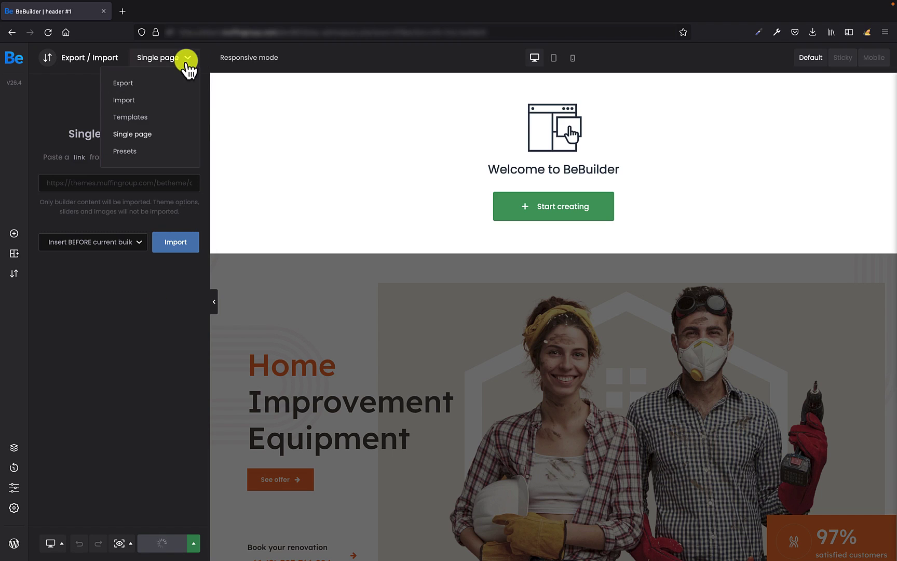
left_click(161, 149)
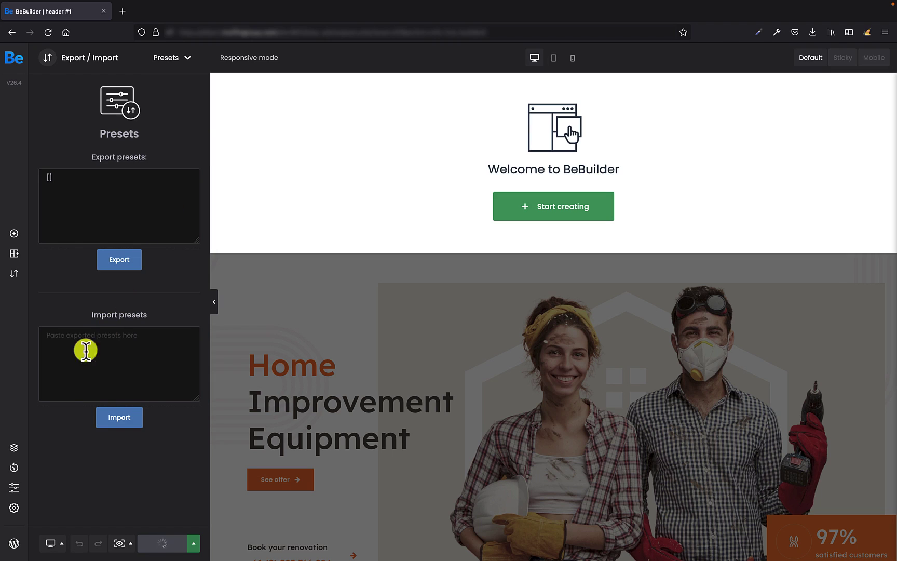
Bring up the Layer Navigator, try moving it over the canvas and back, and close it
left_click(14, 447)
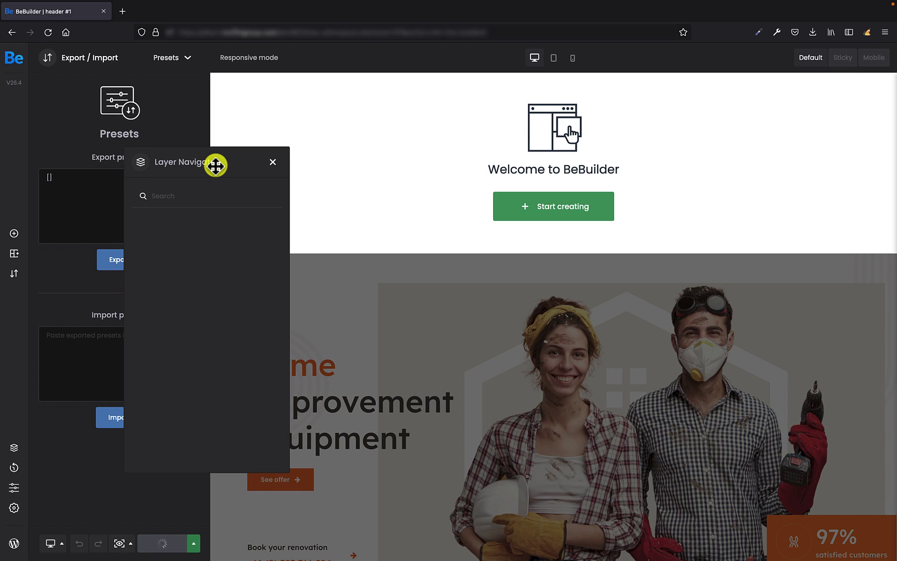
left_click_drag(216, 165, 695, 141)
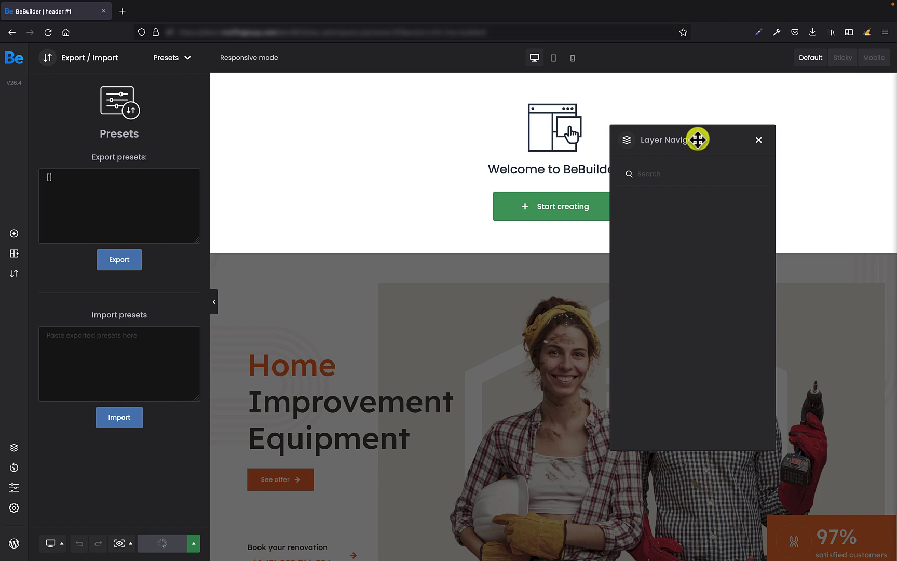
left_click_drag(699, 142, 208, 192)
left_click(200, 233)
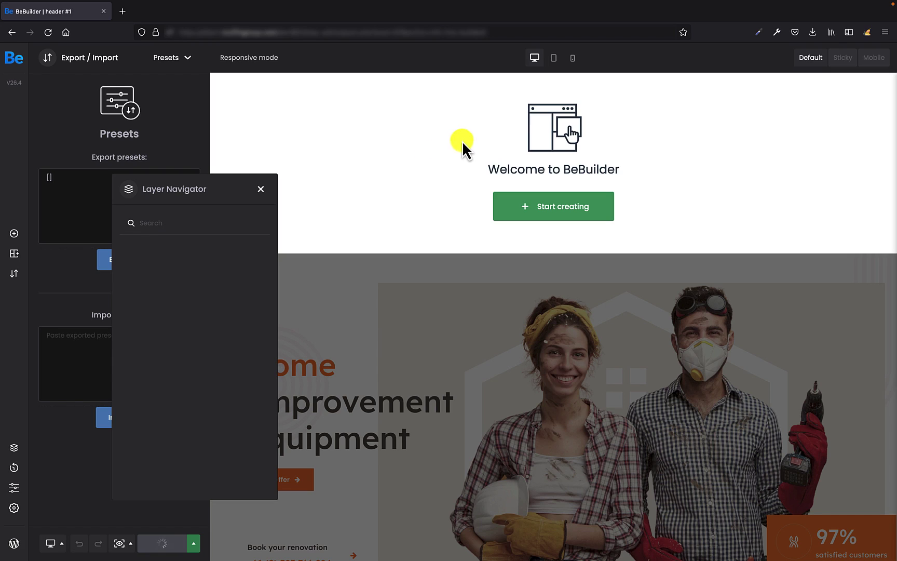
left_click(202, 224)
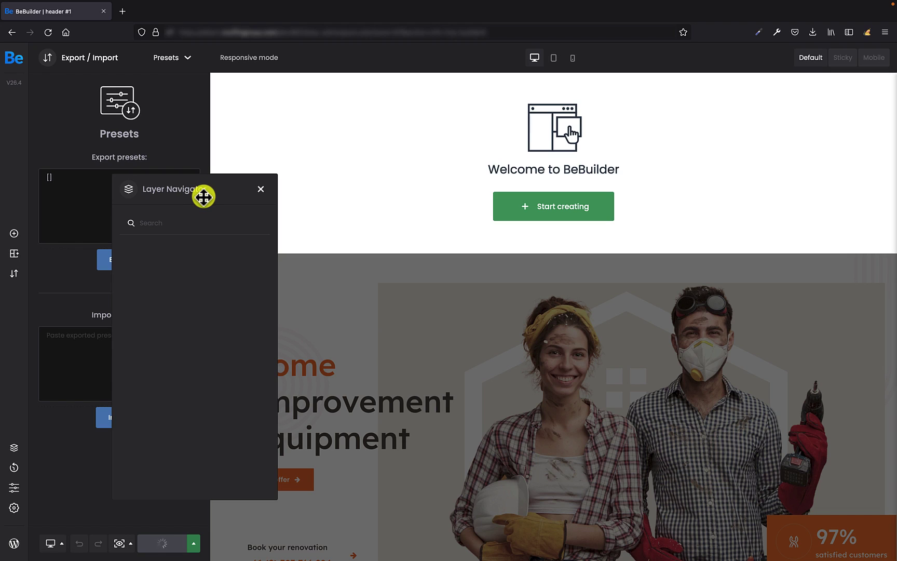
left_click(261, 190)
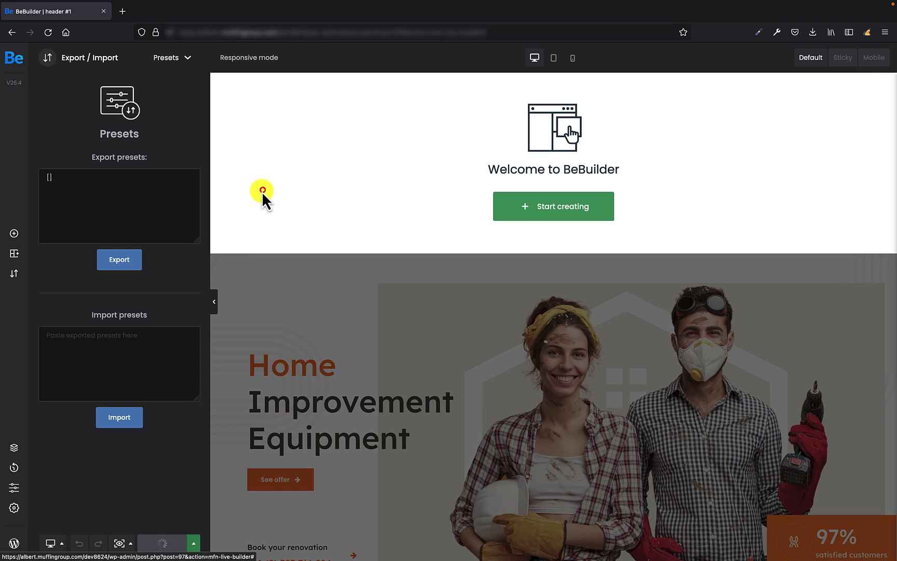
Examine the Header Options choices for default header position, content overlay, sticky header status and mobile header status
left_click(15, 488)
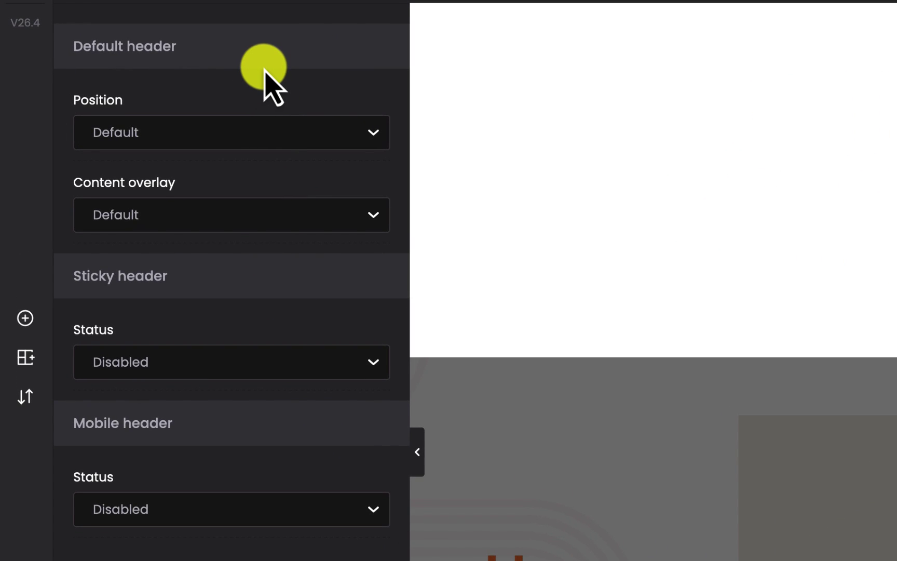
left_click(251, 136)
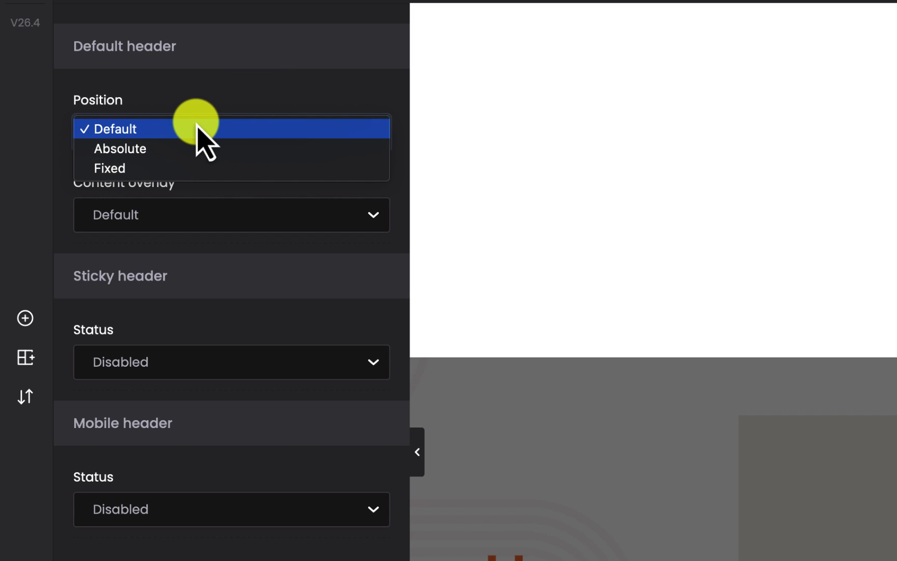
left_click(227, 84)
left_click(223, 208)
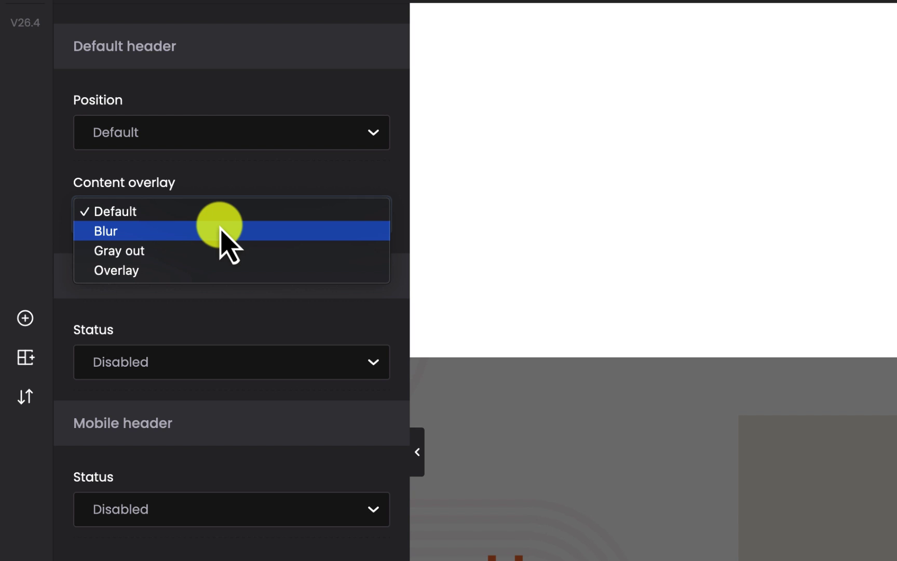
left_click(278, 168)
left_click(164, 358)
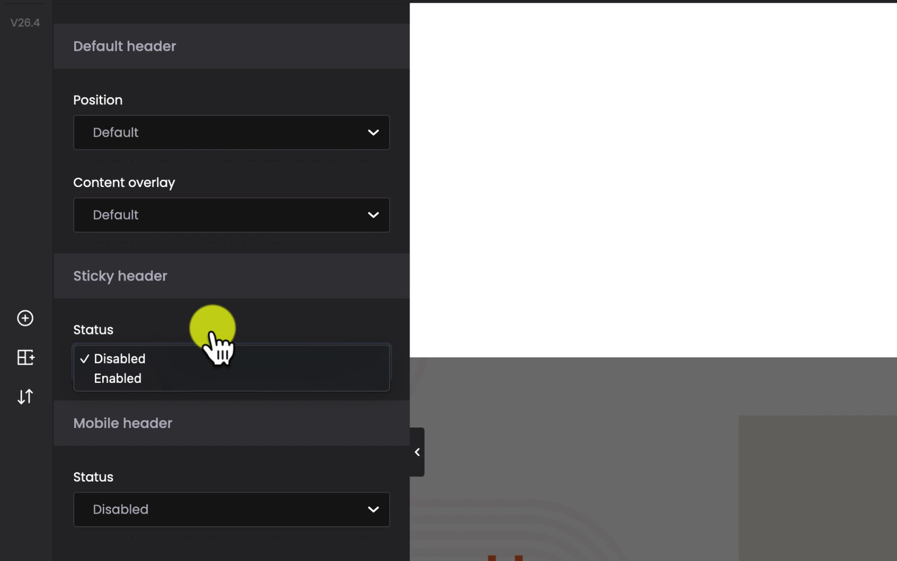
left_click(220, 312)
left_click(197, 520)
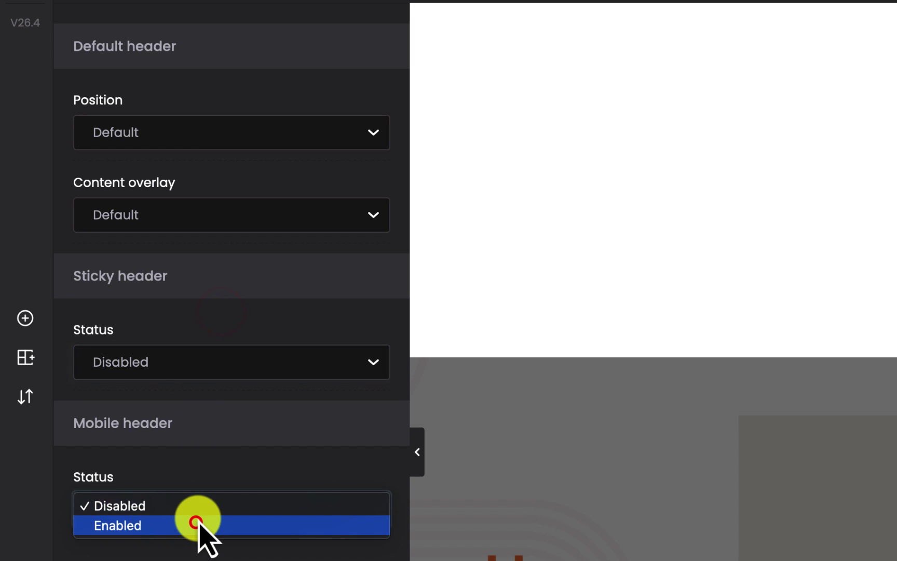
key("Escape")
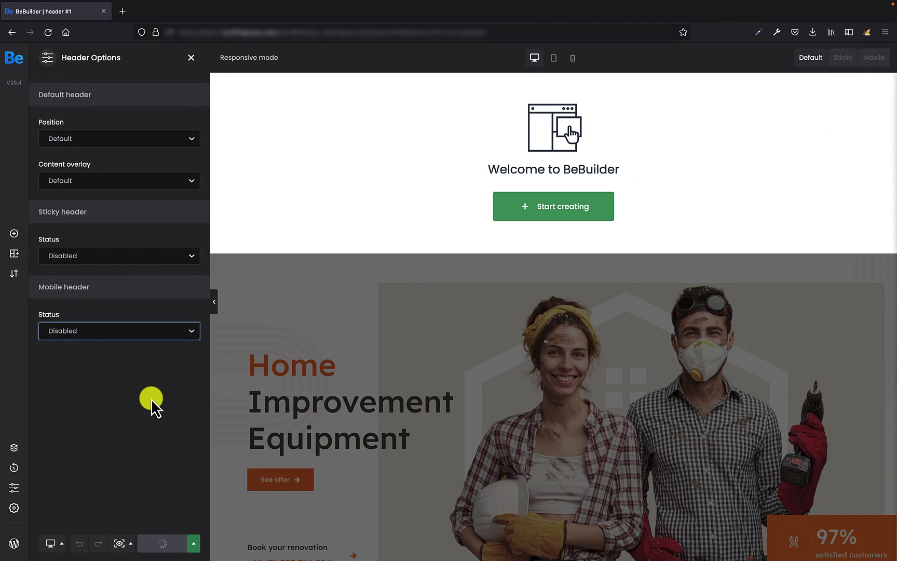
View the builder settings and the list of keyboard shortcuts, then close the list
left_click(14, 507)
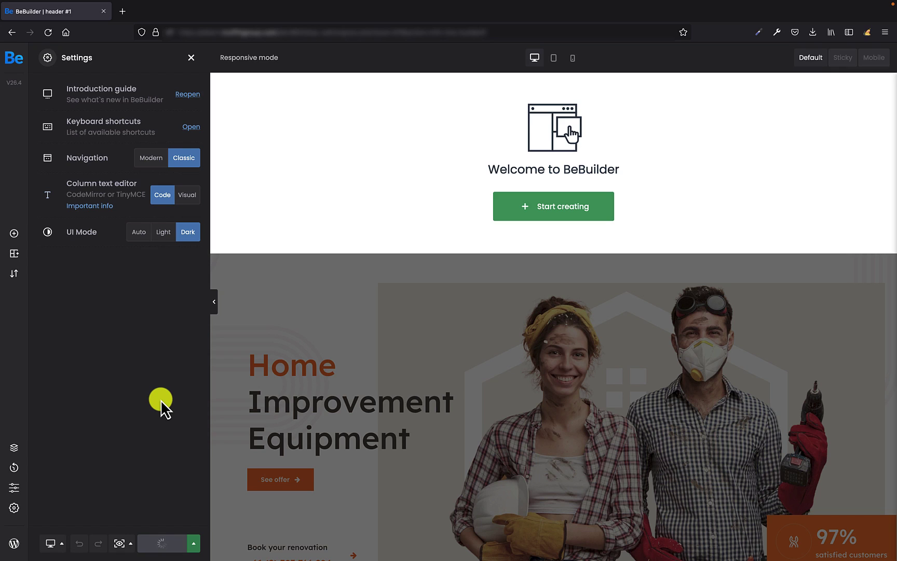
left_click(190, 127)
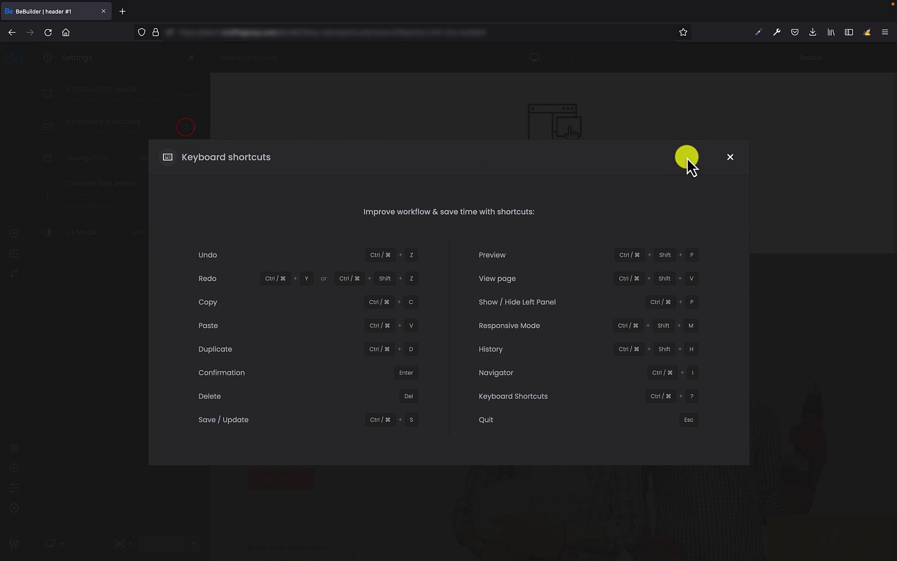
left_click(730, 157)
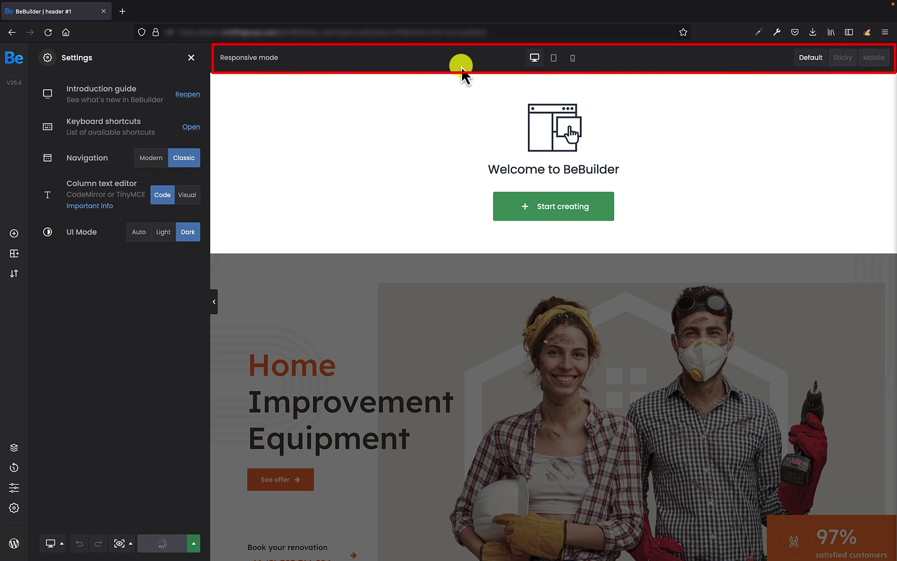
Preview the header in tablet and mobile responsive modes and return to the desktop view
left_click(553, 59)
left_click(572, 58)
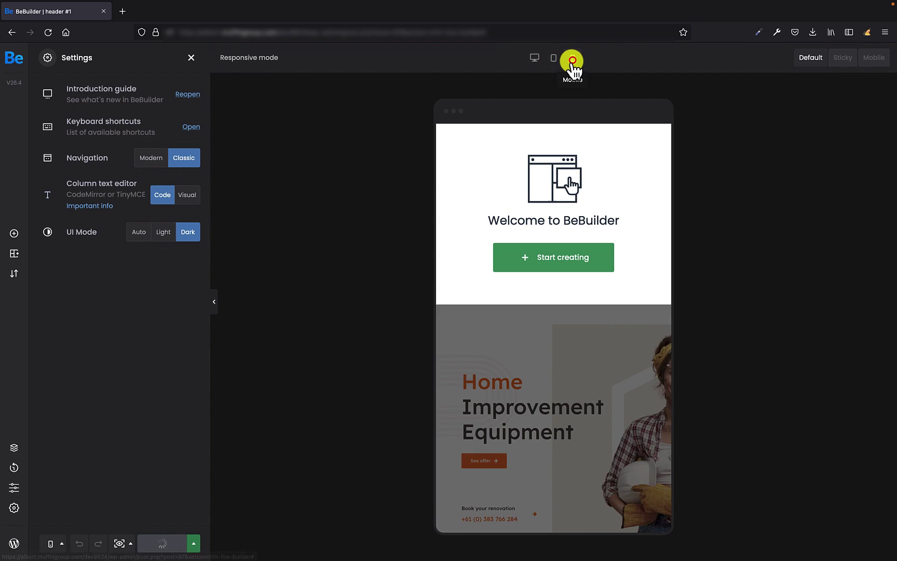
left_click(534, 58)
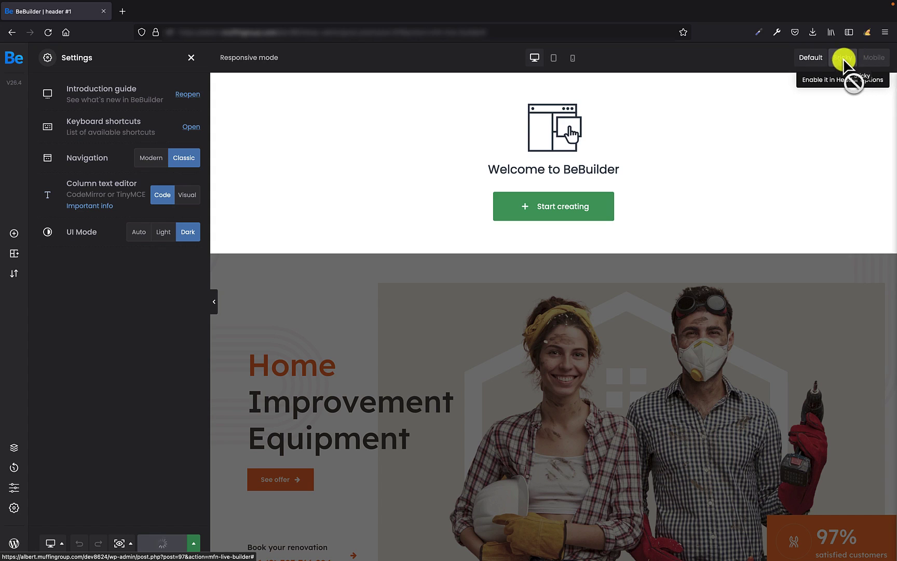
Set the sticky header status and the mobile header status to Enabled in Header Options
left_click(19, 488)
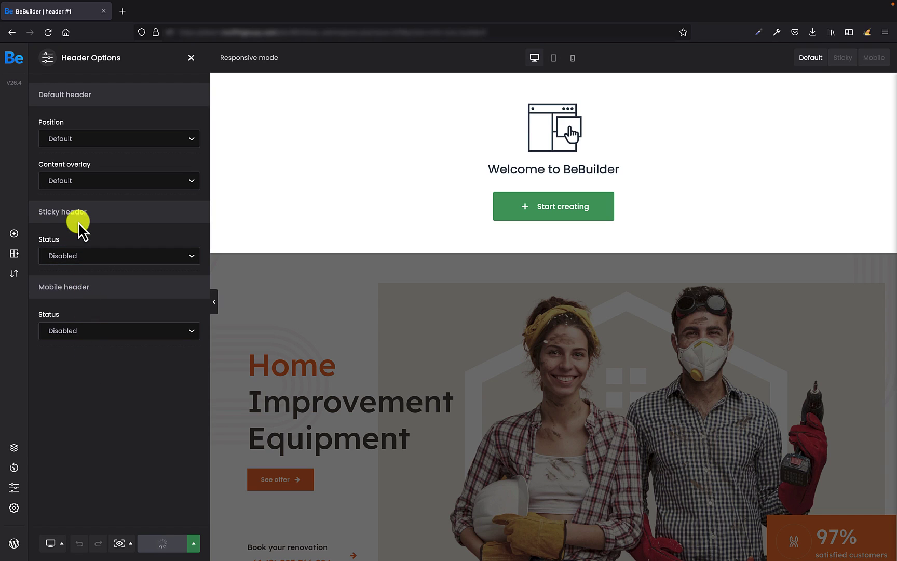
left_click(100, 255)
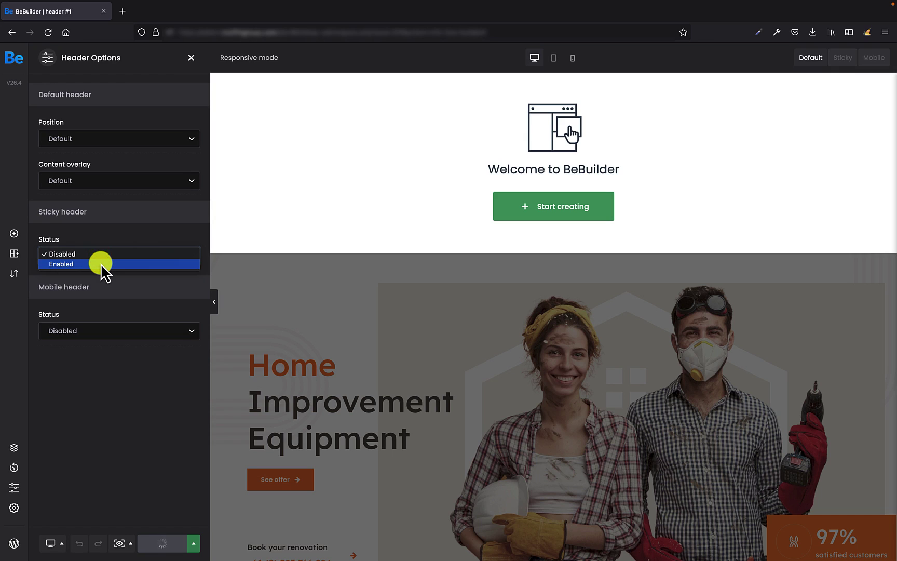
left_click(101, 263)
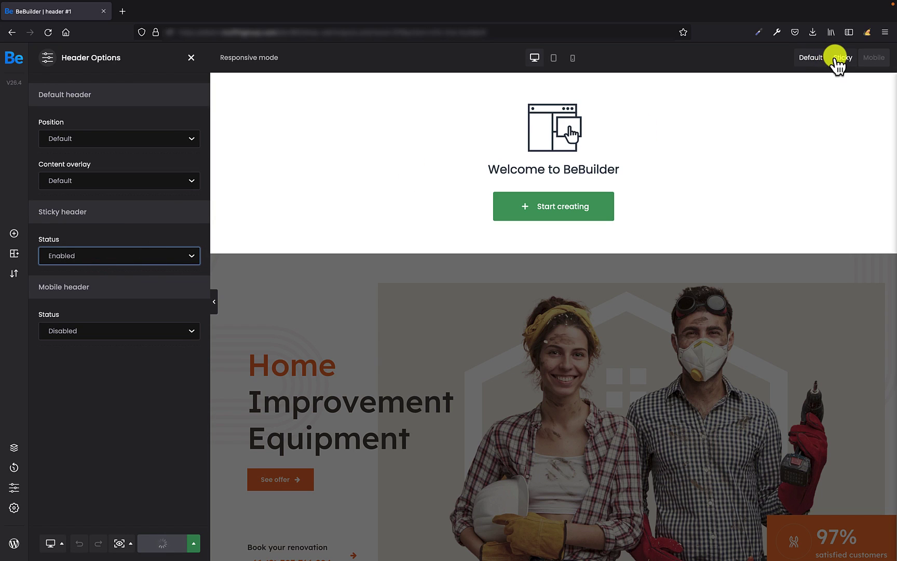
left_click(152, 334)
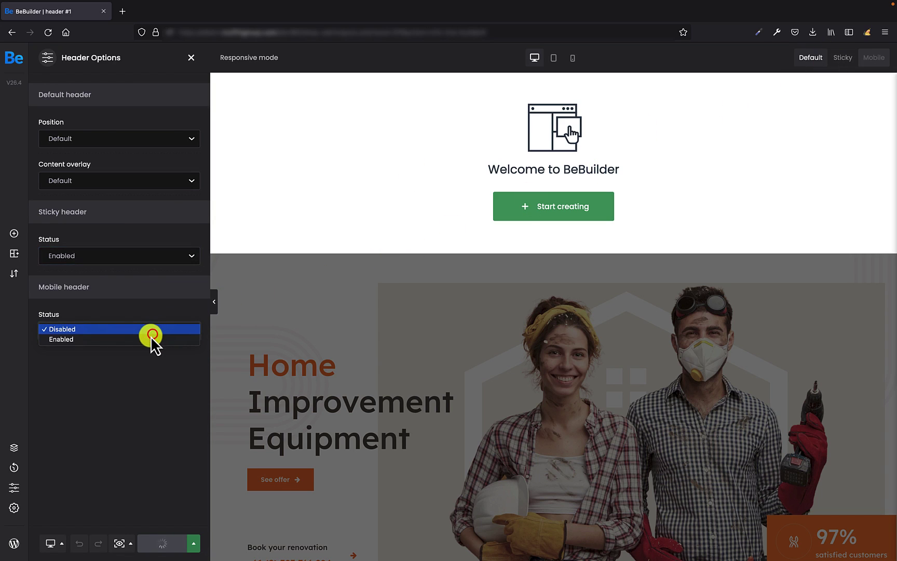
left_click(136, 341)
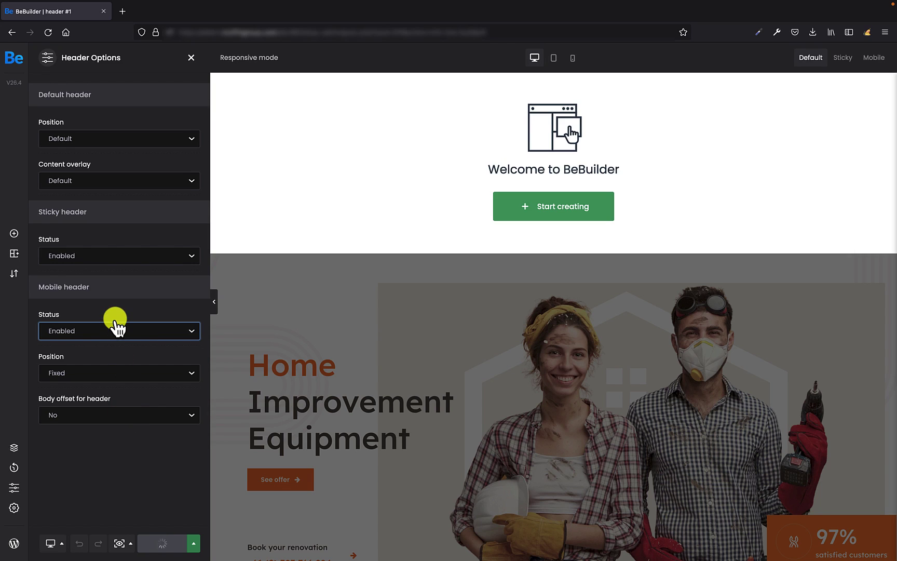
Examine the Position and Body offset for header choices of the mobile header
left_click(95, 372)
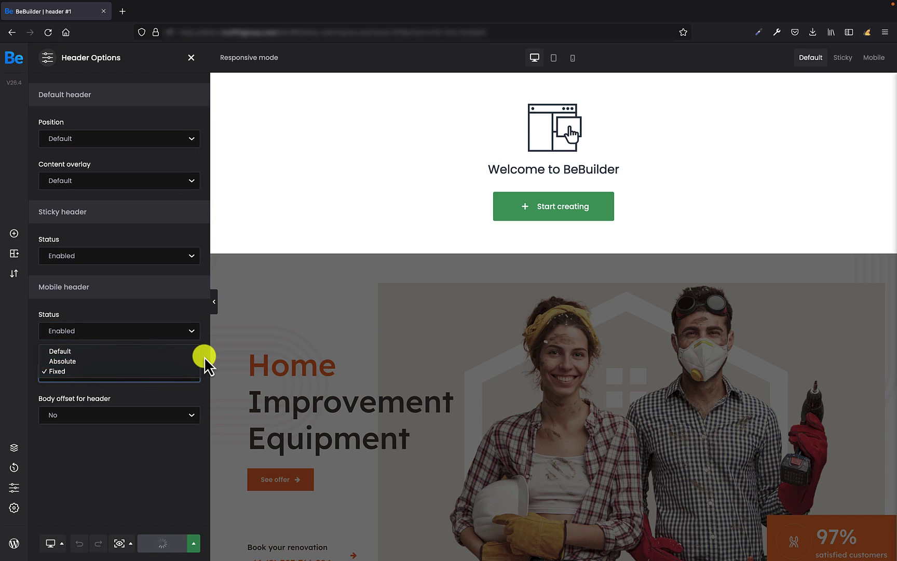
left_click(204, 356)
left_click(105, 373)
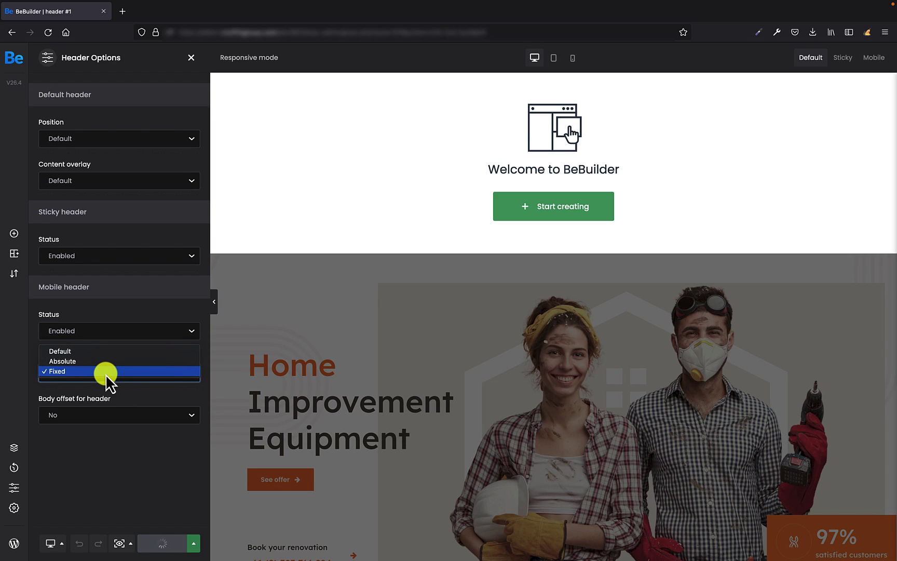
left_click(203, 344)
left_click(101, 420)
left_click(101, 423)
left_click(94, 419)
left_click(87, 402)
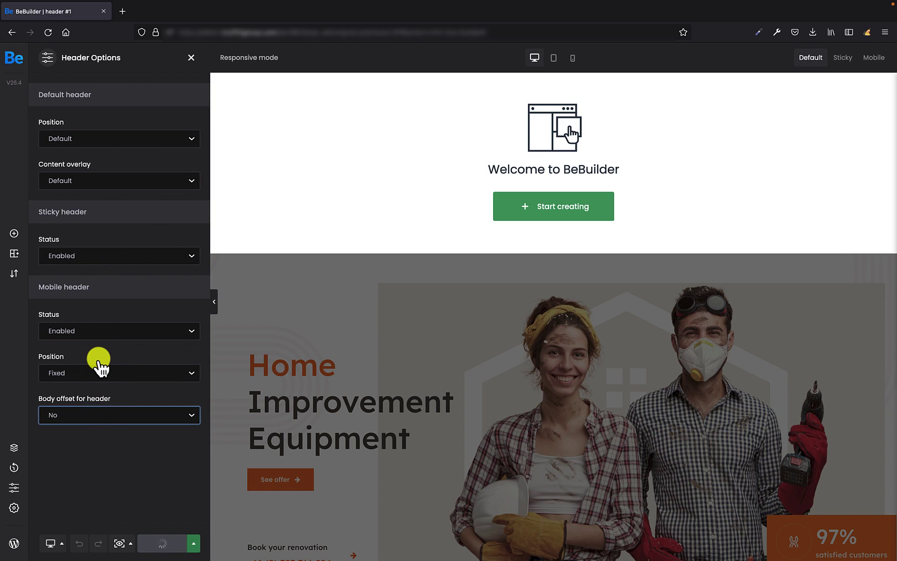
Set the mobile header status and the sticky header status back to Disabled
left_click(97, 332)
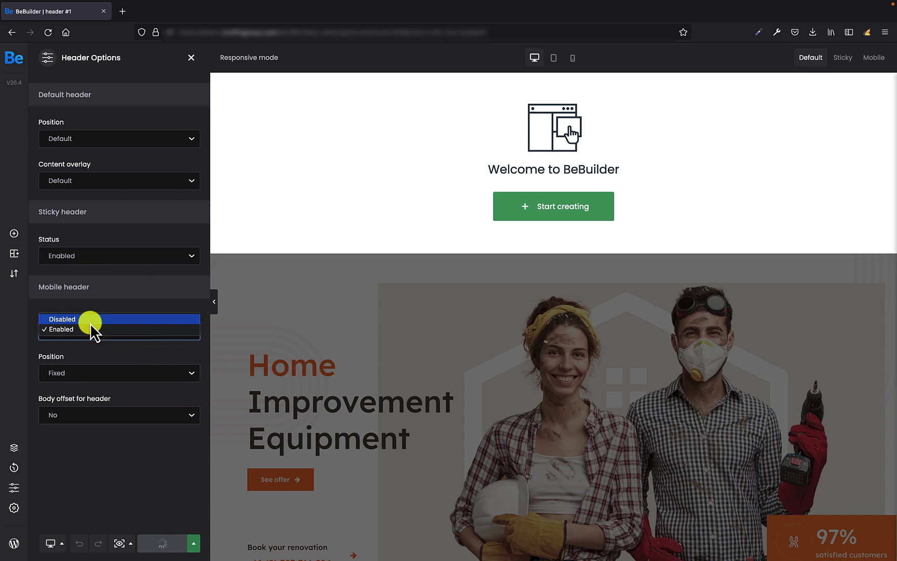
left_click(90, 321)
left_click(77, 255)
left_click(74, 247)
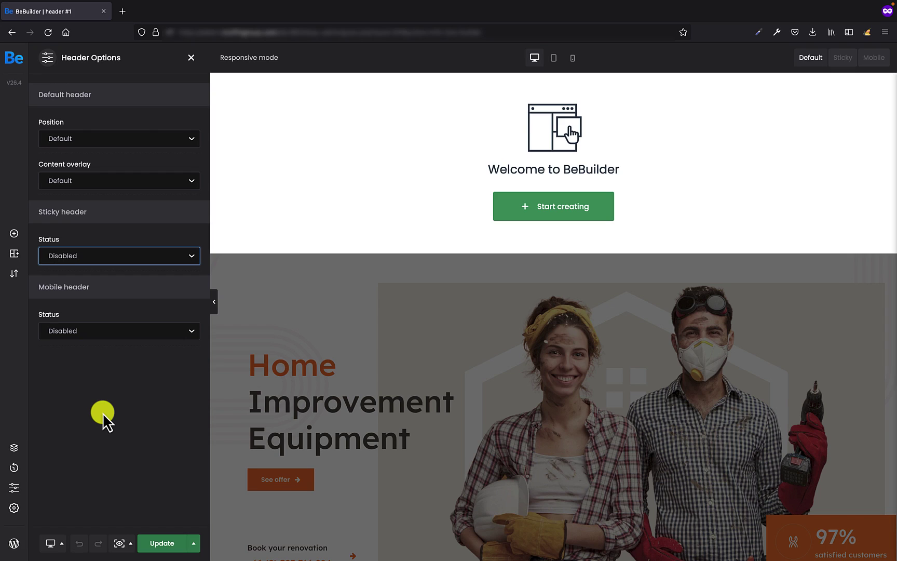
Start the header with a single-wrap section and place a Logo element in it using the betheme-logo.png image
left_click(523, 208)
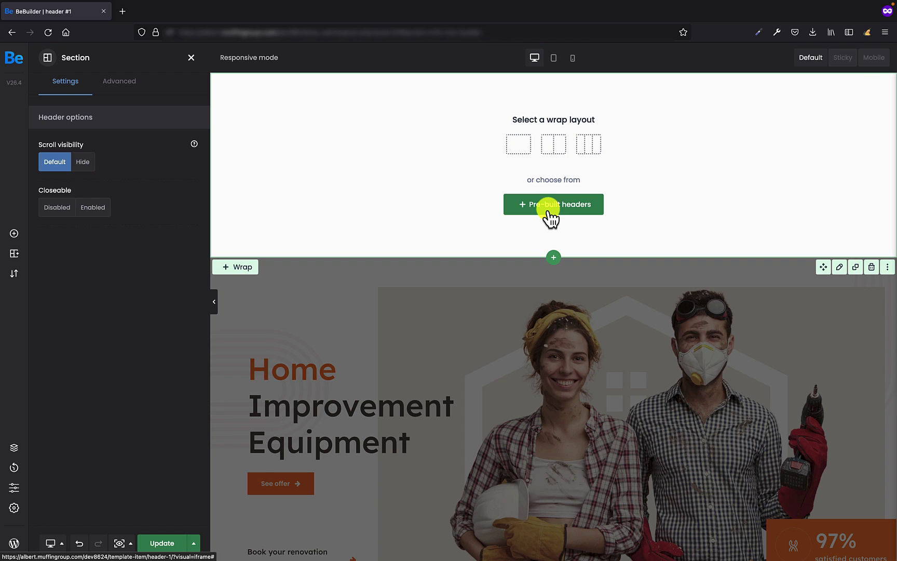
left_click(518, 138)
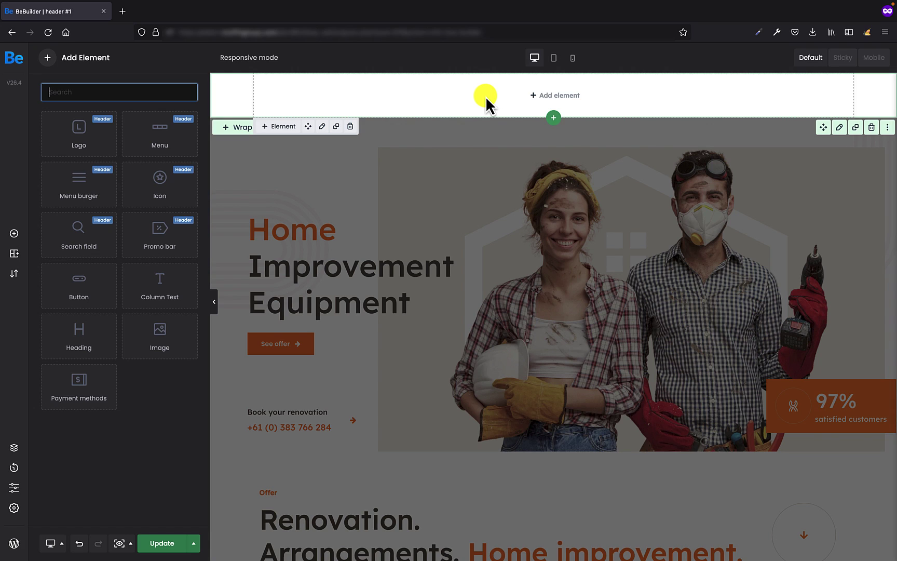
left_click_drag(85, 138, 393, 108)
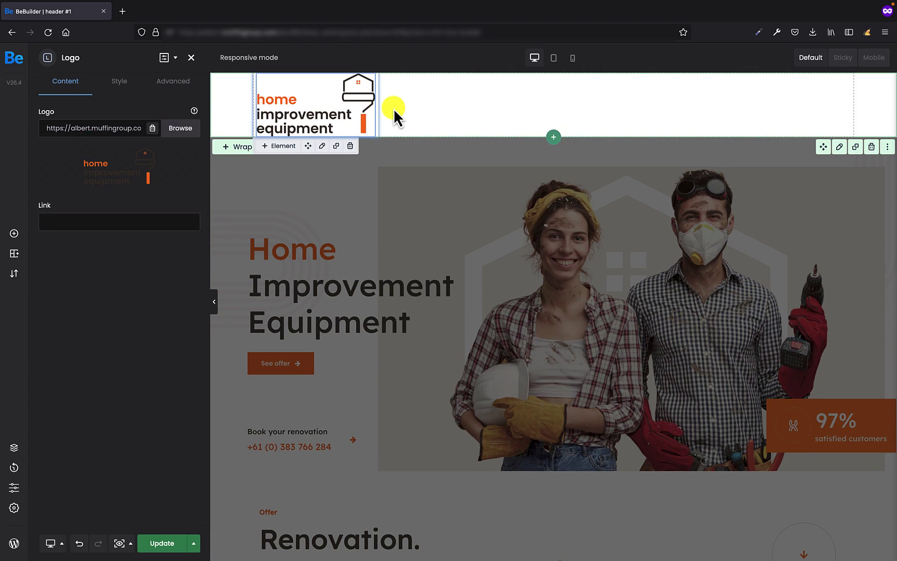
left_click(181, 128)
left_click(60, 176)
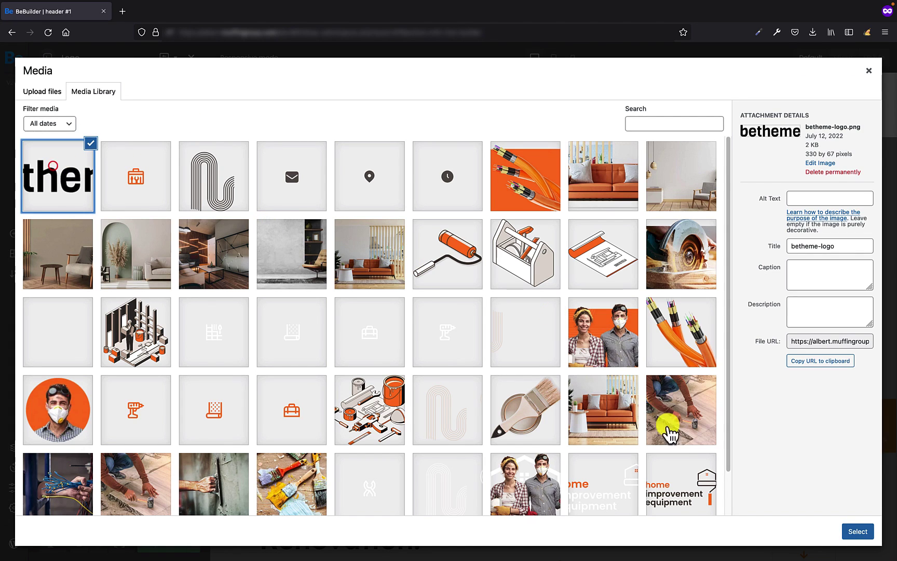
left_click(856, 532)
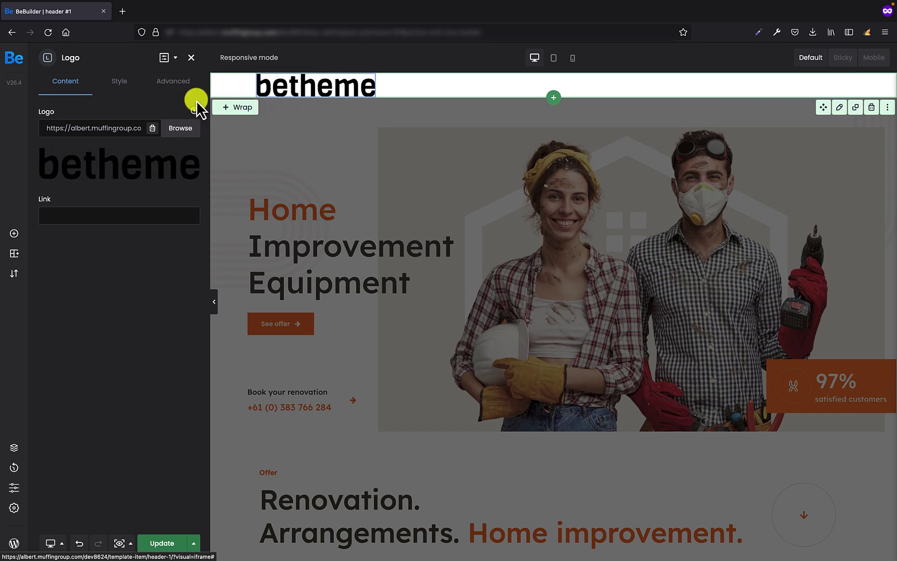
Add a Menu element beside the logo in the same wrap and set its alignment to Left
left_click(14, 233)
left_click_drag(153, 131, 372, 88)
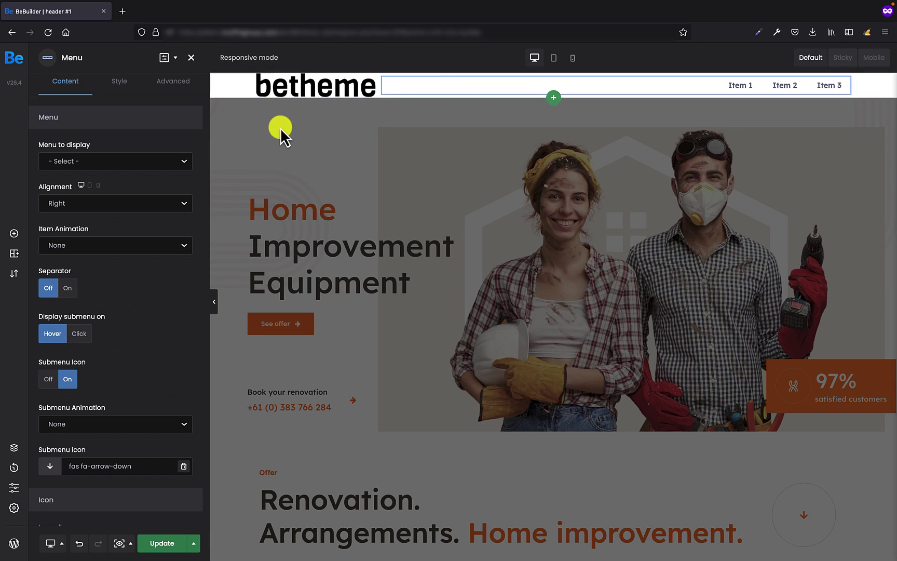
left_click(101, 204)
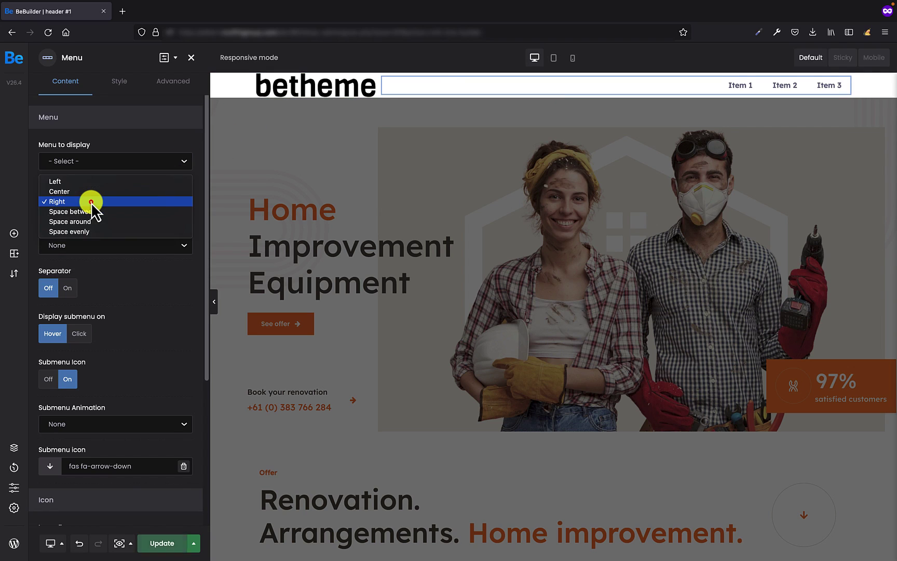
left_click(74, 182)
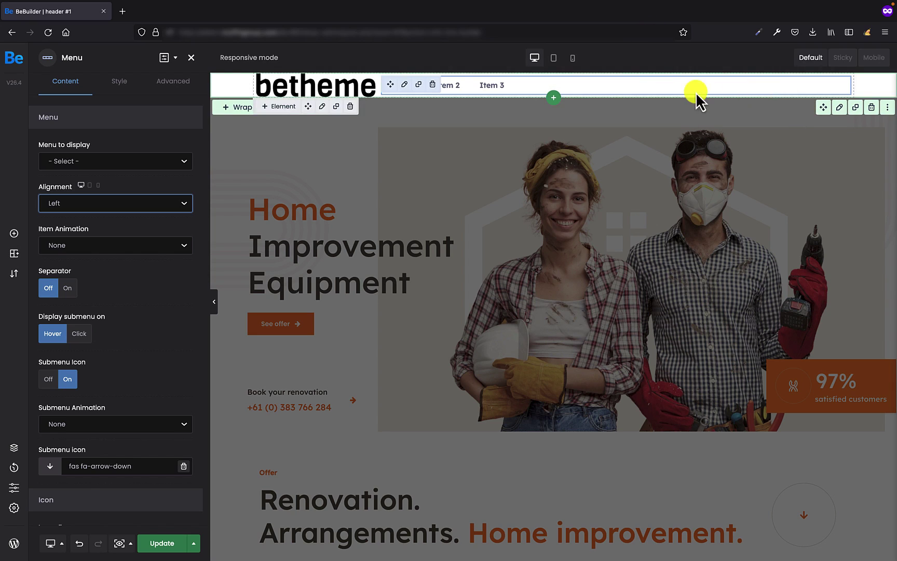
Add a two-wrap section below the first and place a Logo element with the betheme logo image in its first wrap
left_click(553, 98)
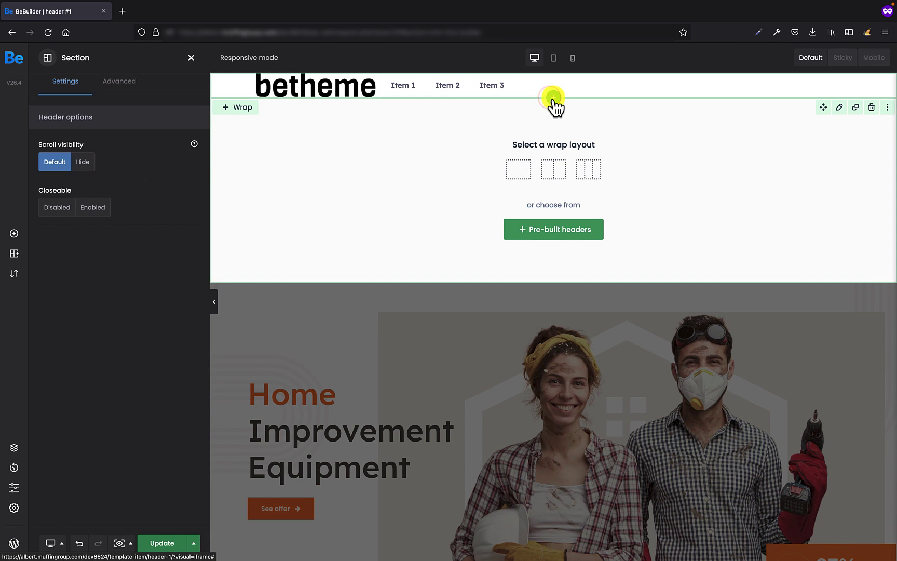
left_click(548, 174)
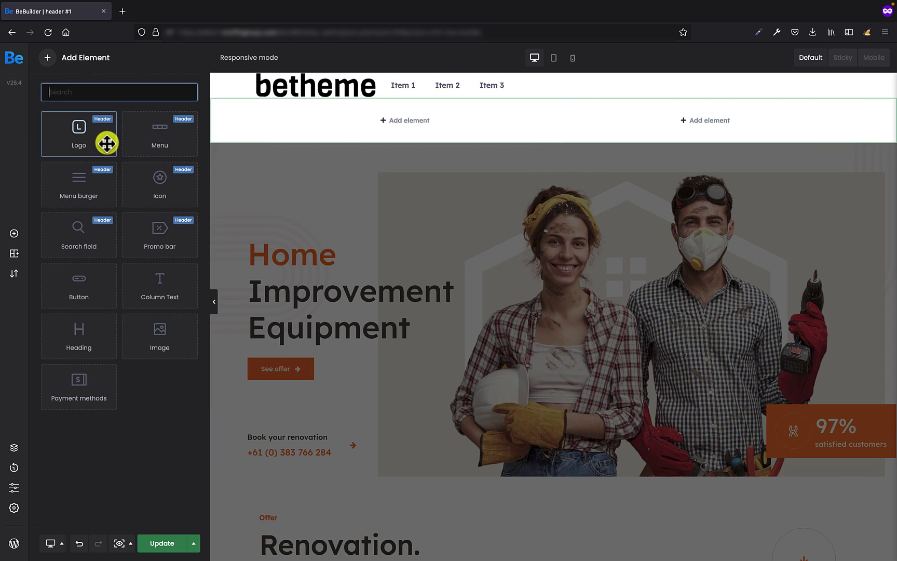
left_click_drag(94, 141, 353, 140)
left_click(180, 128)
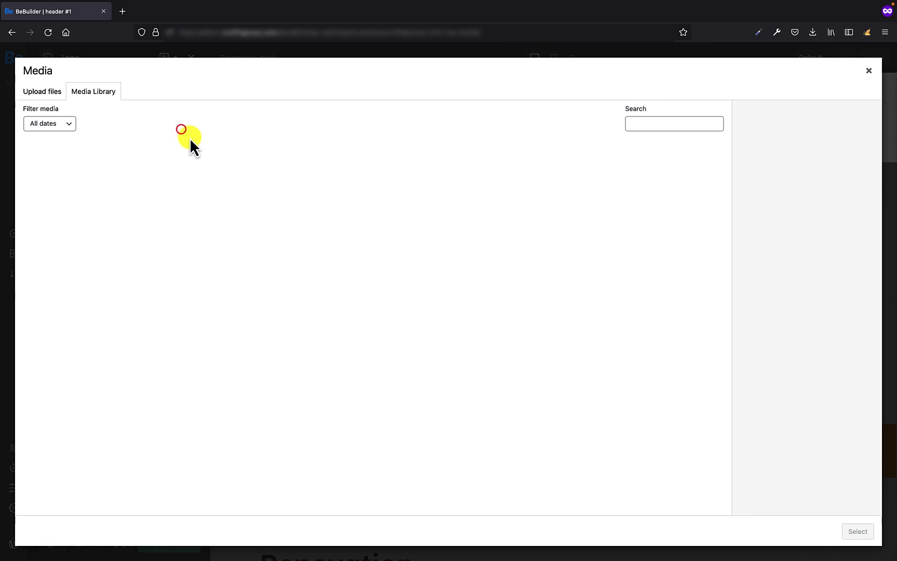
left_click(73, 163)
left_click(857, 531)
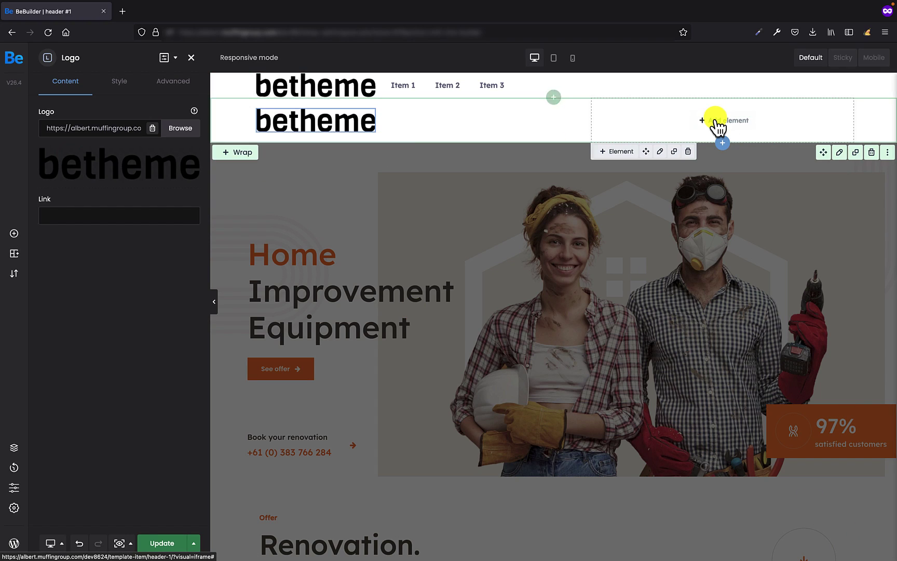
Add a Menu element to the second wrap of the lower section and set its alignment to Left
left_click(15, 232)
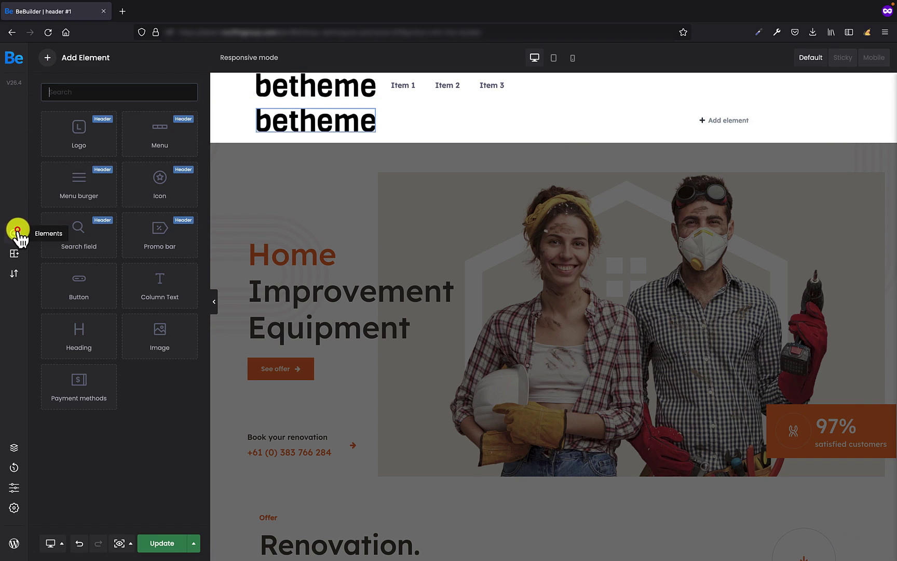
left_click_drag(157, 142, 677, 128)
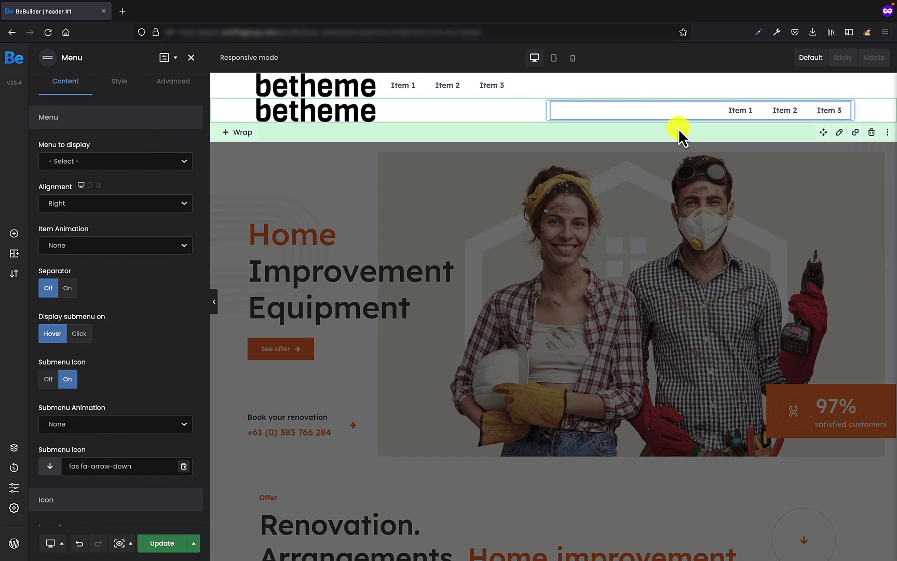
left_click(71, 204)
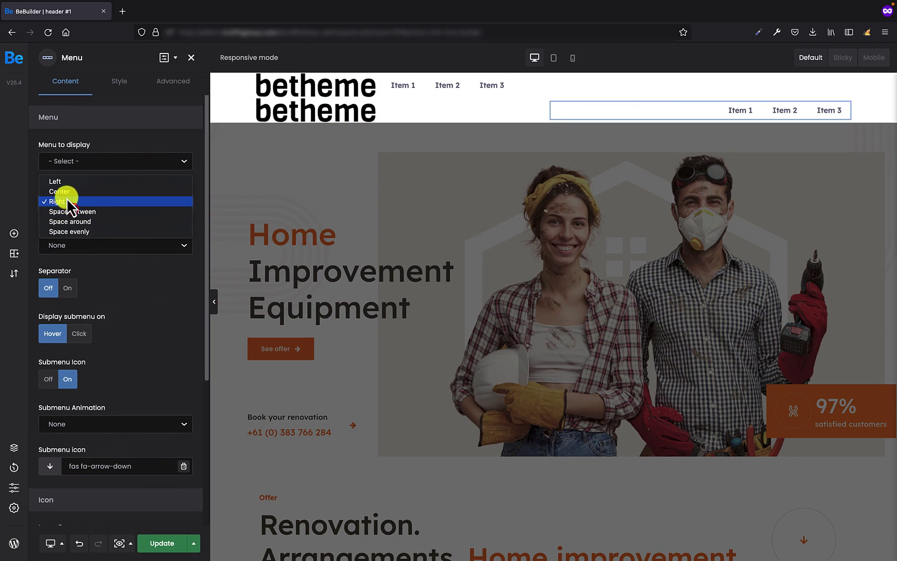
left_click(67, 182)
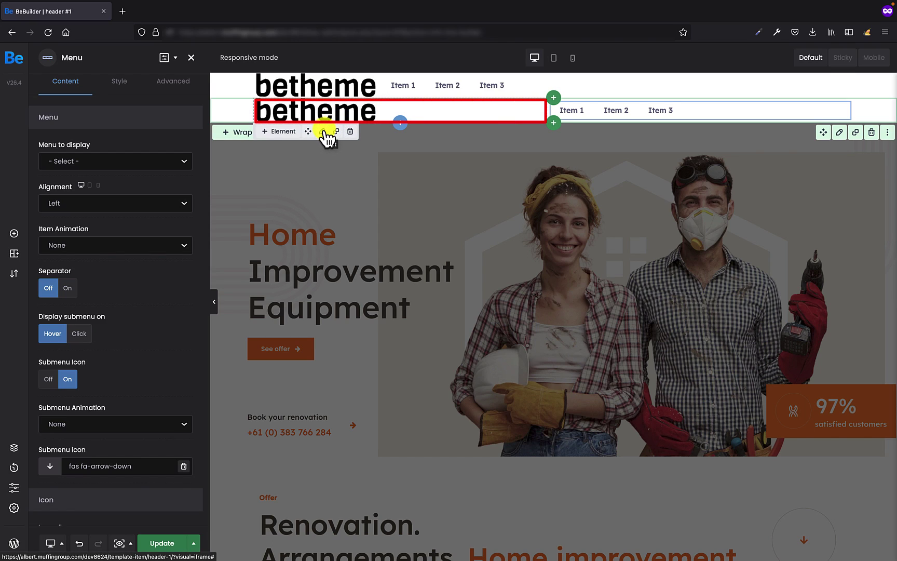
Set Fit container to Default for the wrap holding the second logo, and check its Wrap elements option
left_click(323, 130)
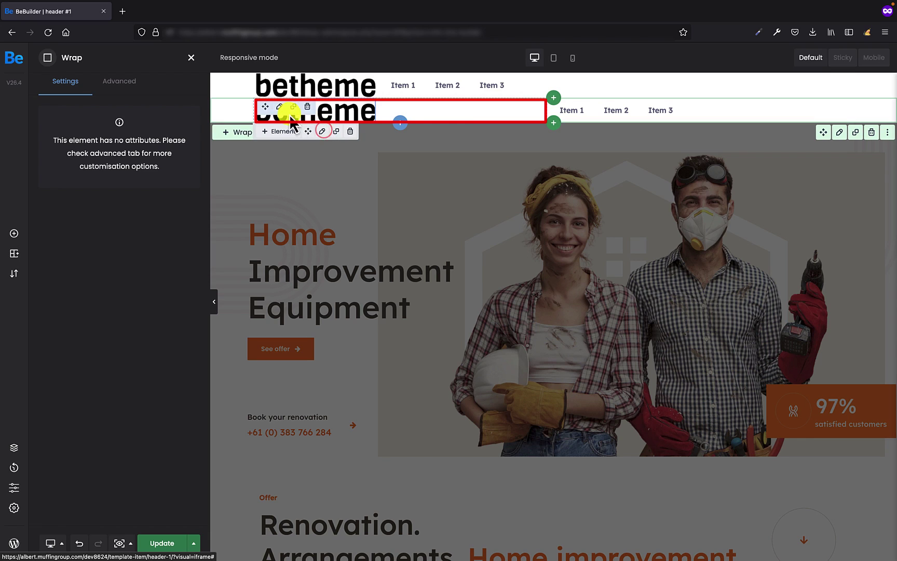
left_click(120, 83)
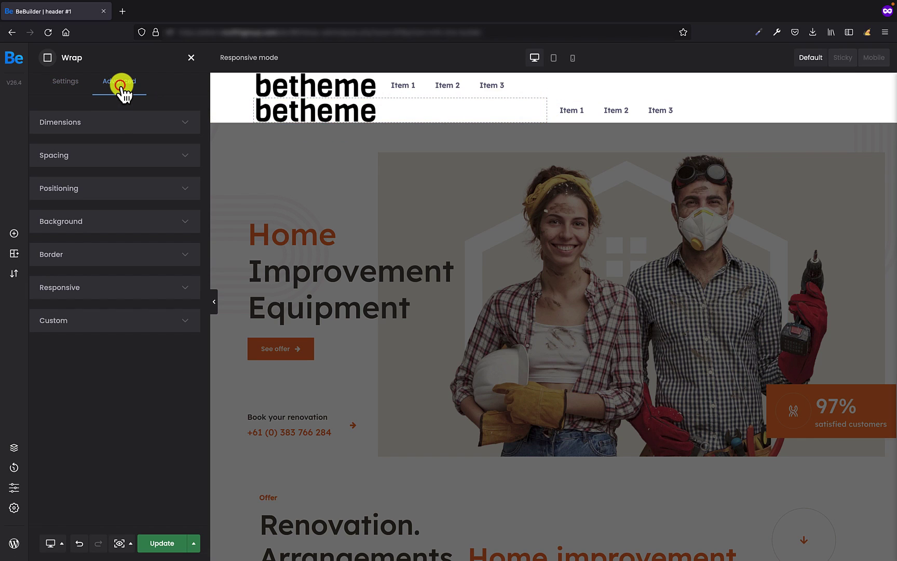
left_click(114, 128)
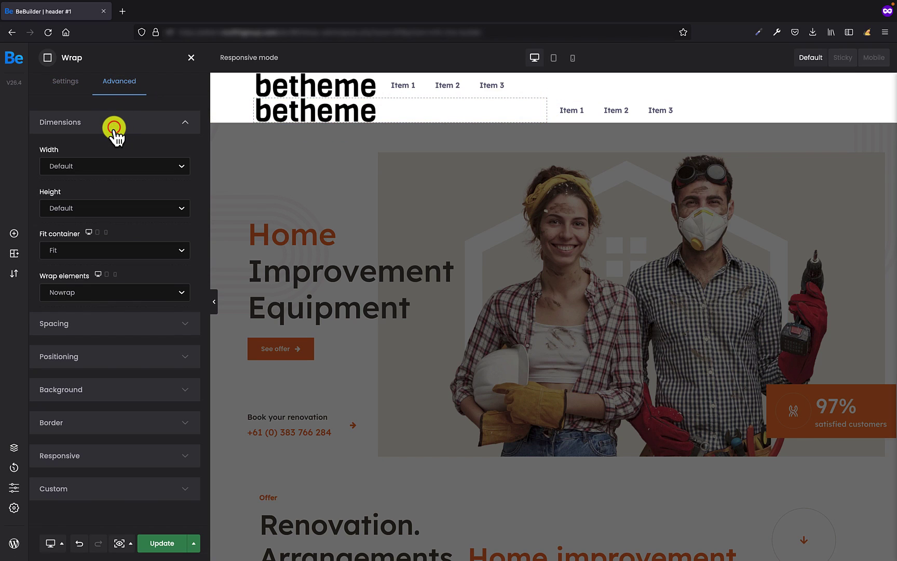
left_click(112, 251)
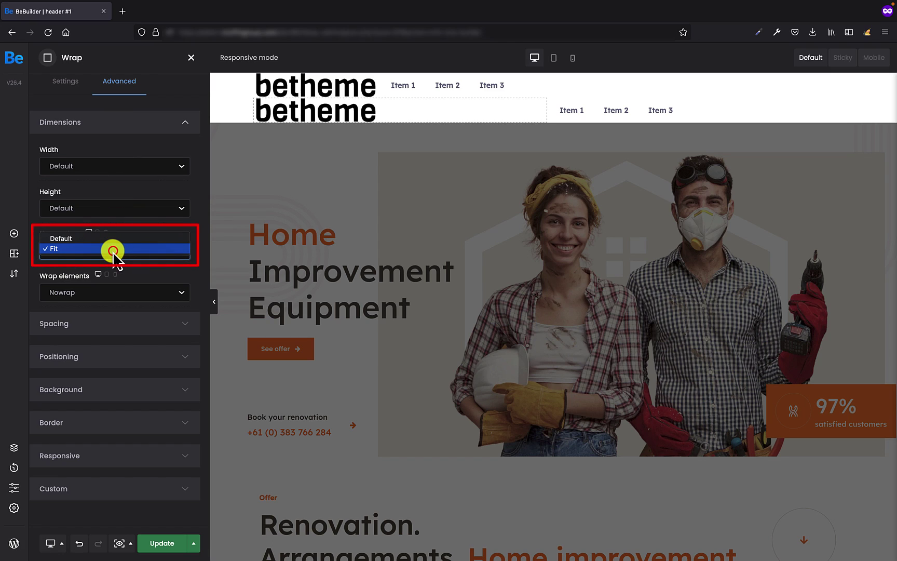
left_click(84, 238)
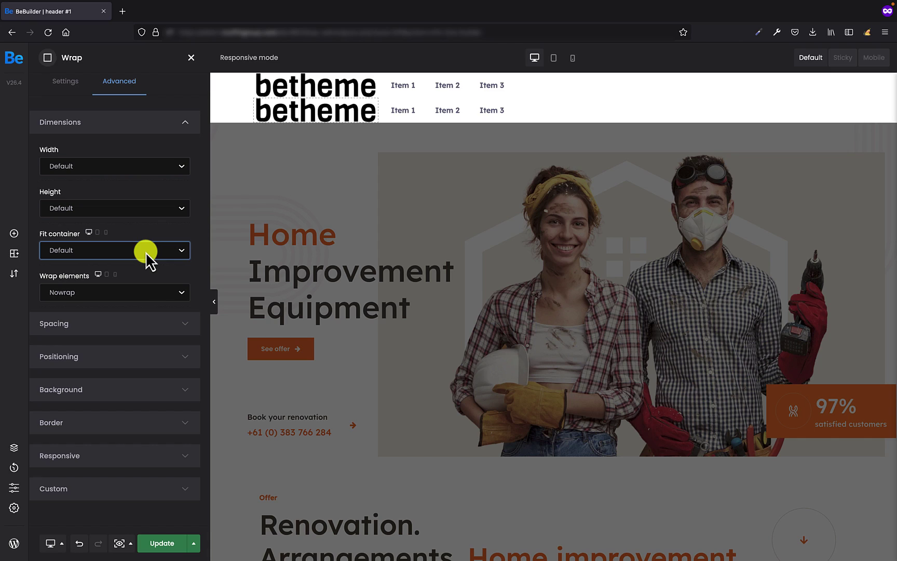
left_click(152, 288)
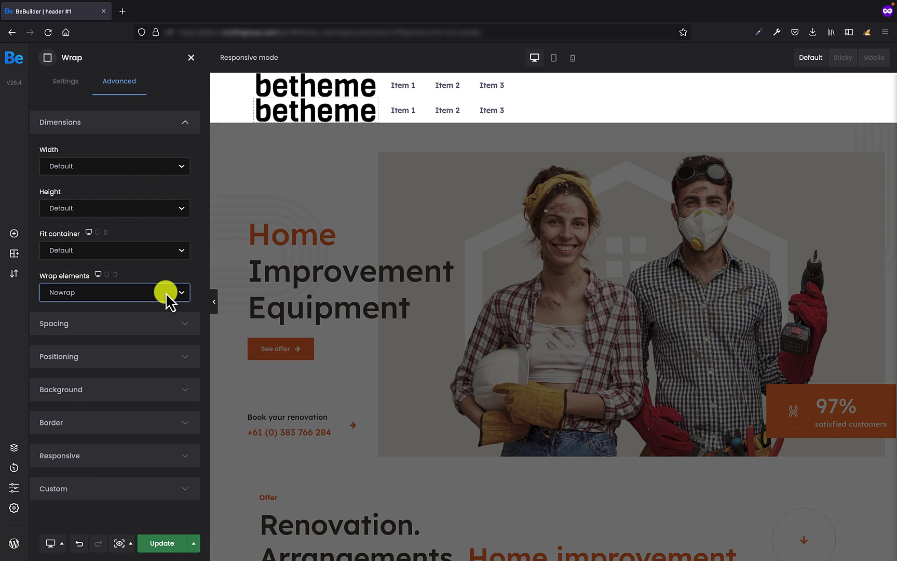
Add a third header section below the others with a single-wrap layout
left_click(551, 119)
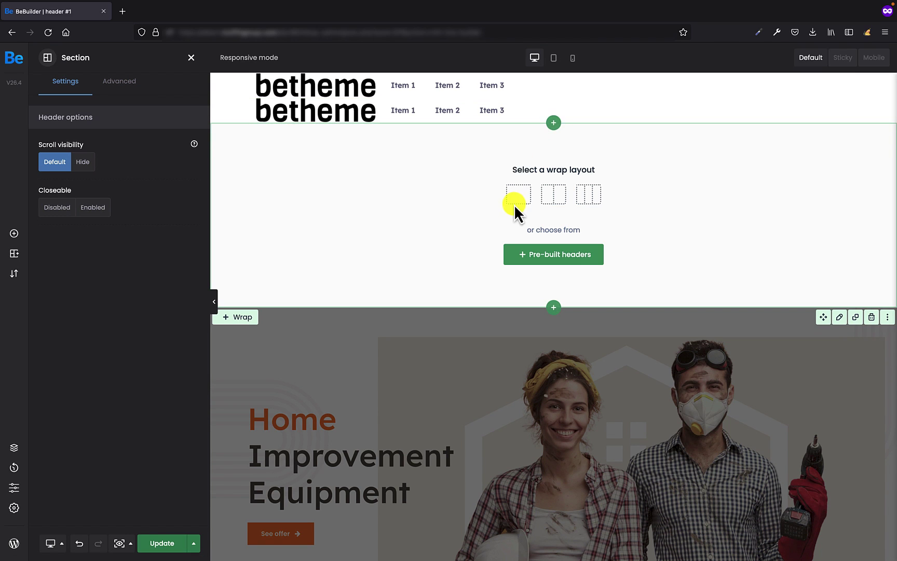
left_click(516, 200)
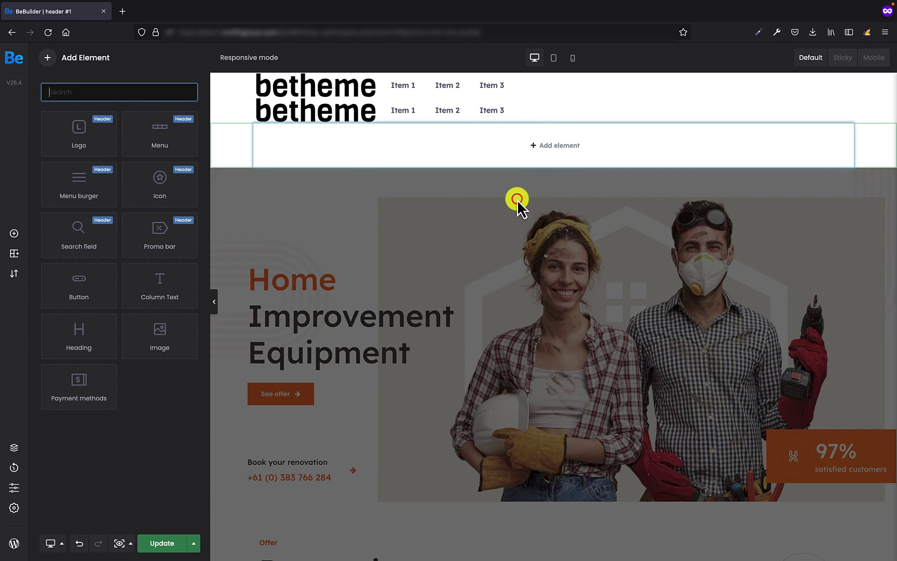
left_click(89, 91)
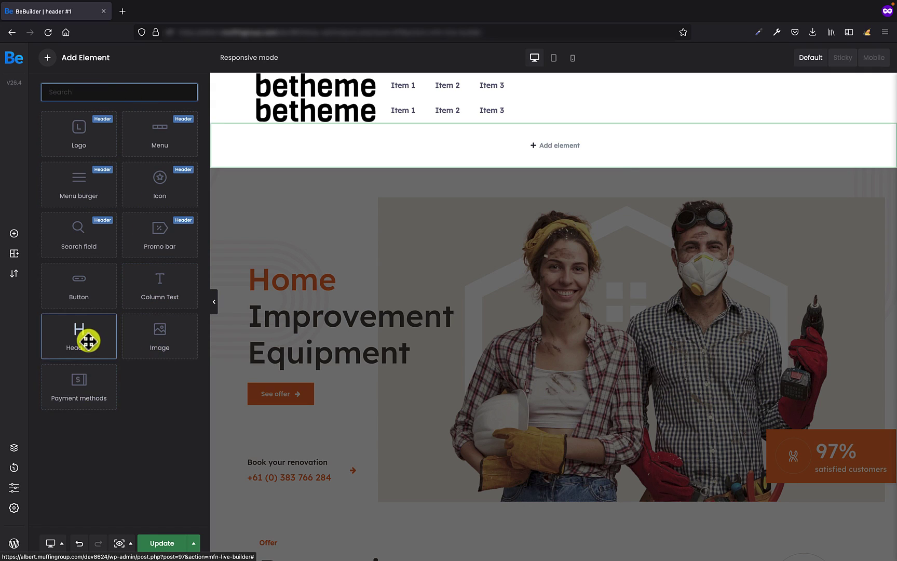
Add a Button element to the third section and duplicate its wrap until the section holds three wraps
left_click_drag(84, 270, 472, 144)
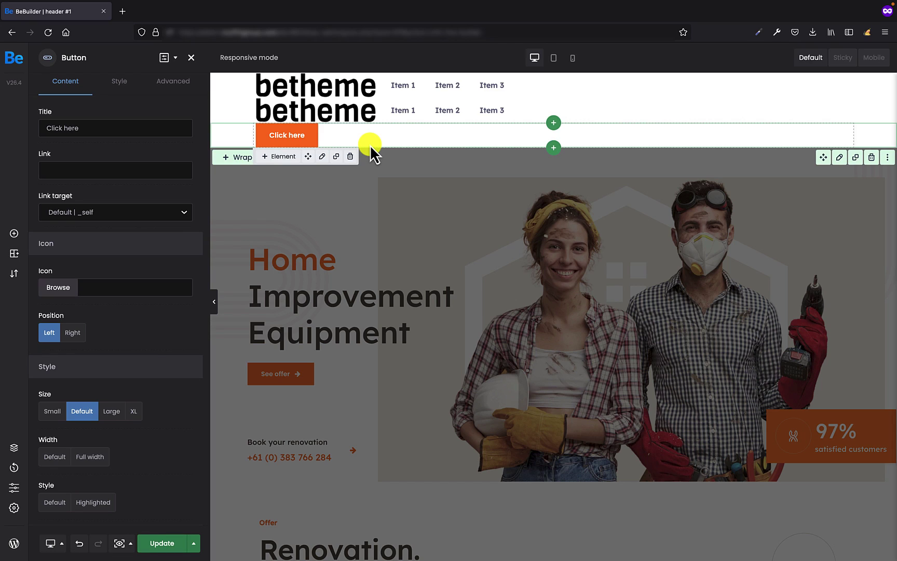
left_click(337, 156)
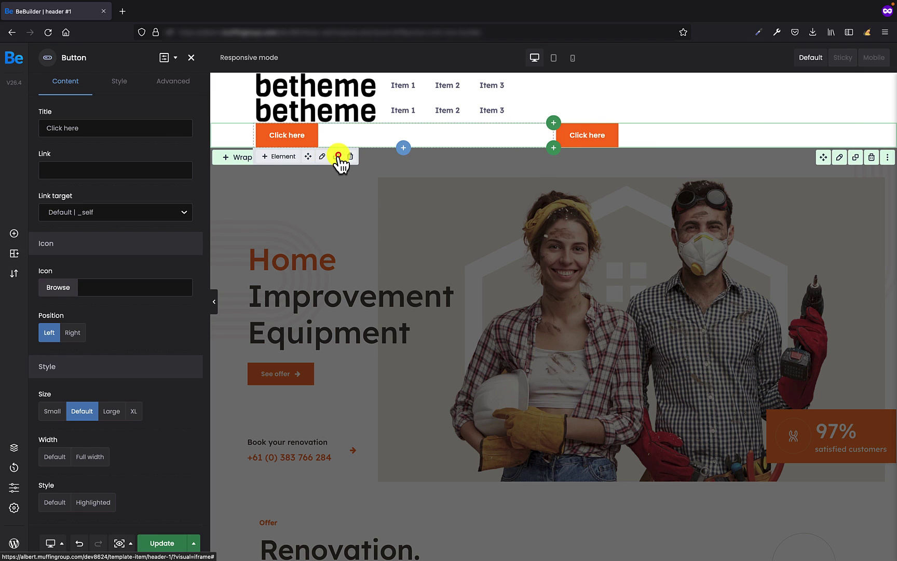
left_click(337, 156)
left_click(338, 156)
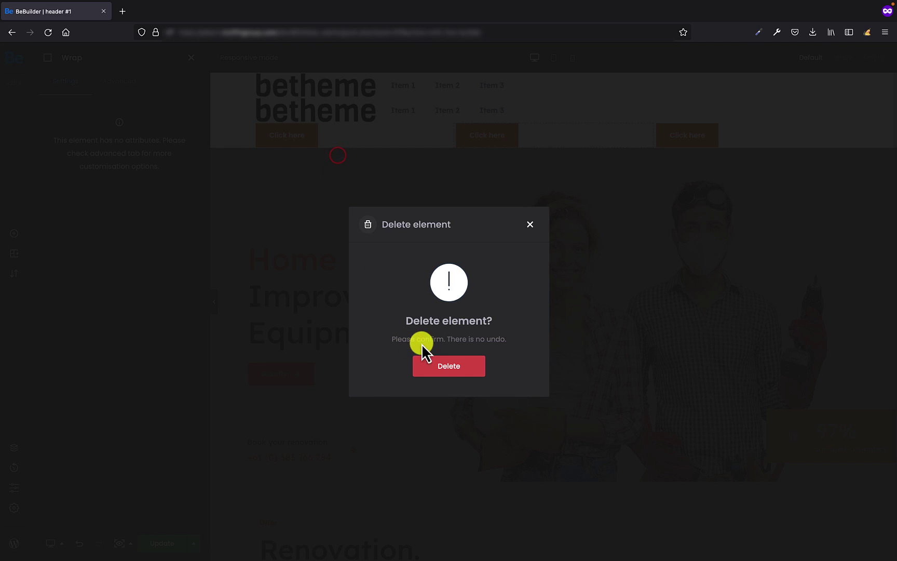
left_click(530, 224)
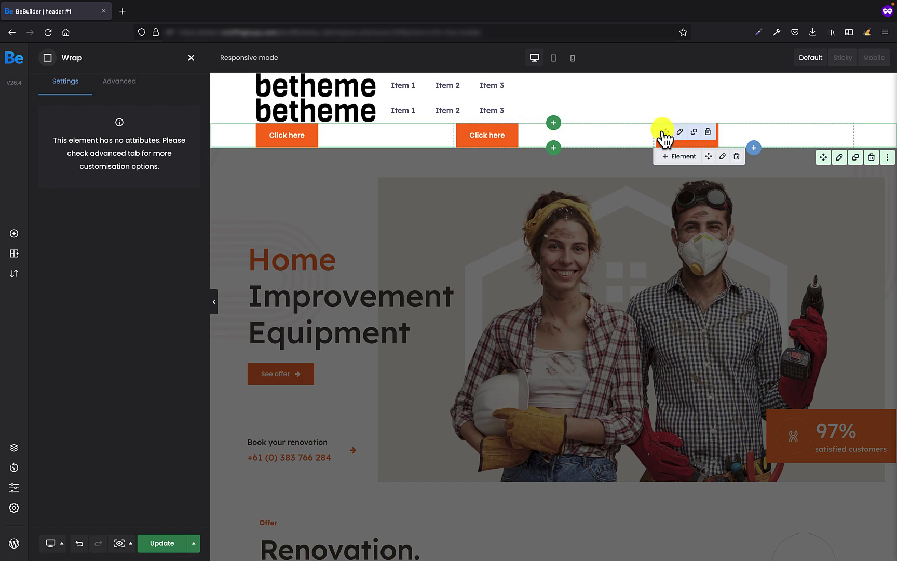
Duplicate the button inside the third wrap repeatedly until that wrap holds nine buttons
left_click(694, 131)
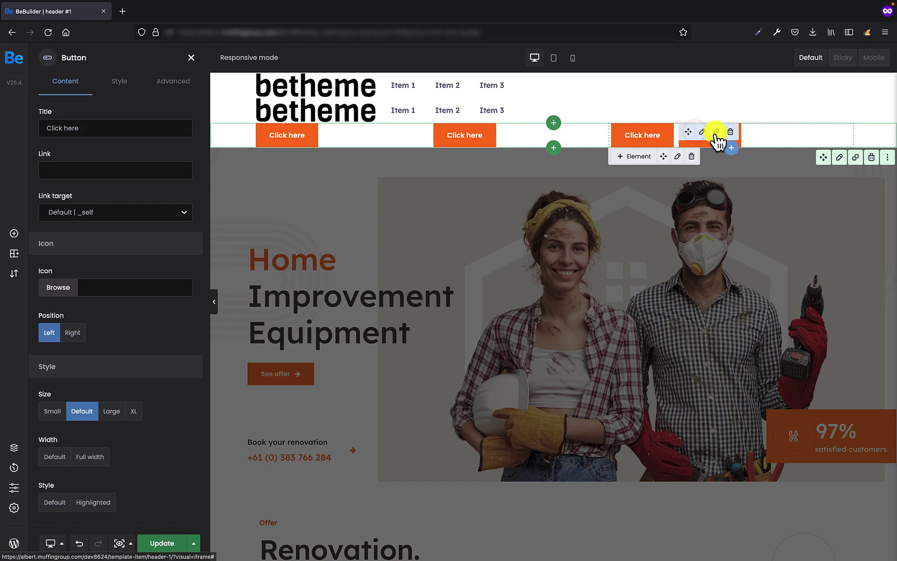
left_click(715, 133)
left_click(739, 133)
left_click(758, 132)
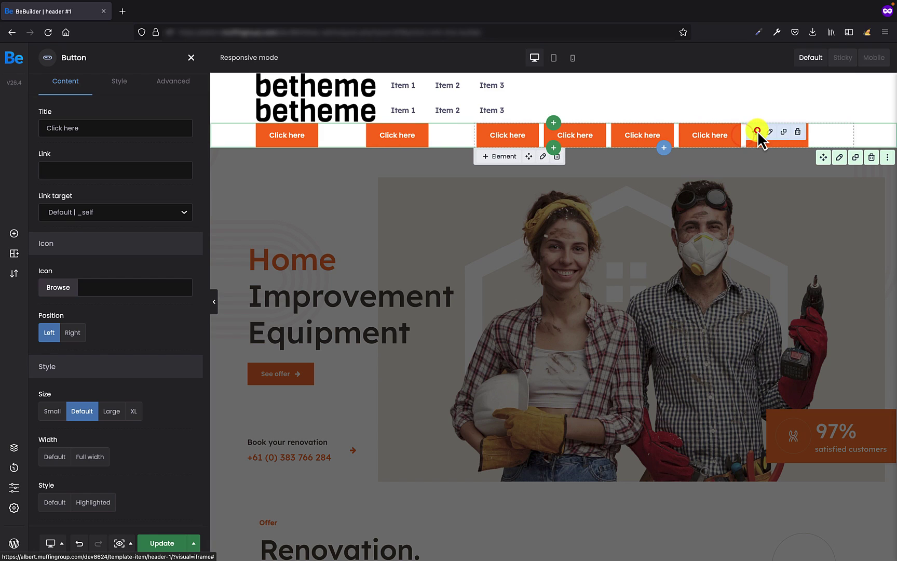
left_click(785, 131)
left_click(805, 132)
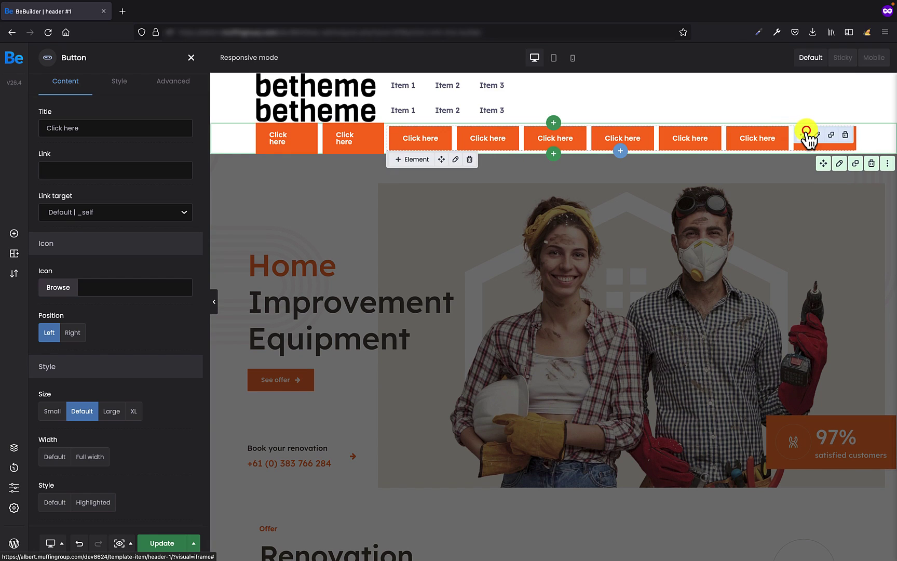
left_click(827, 134)
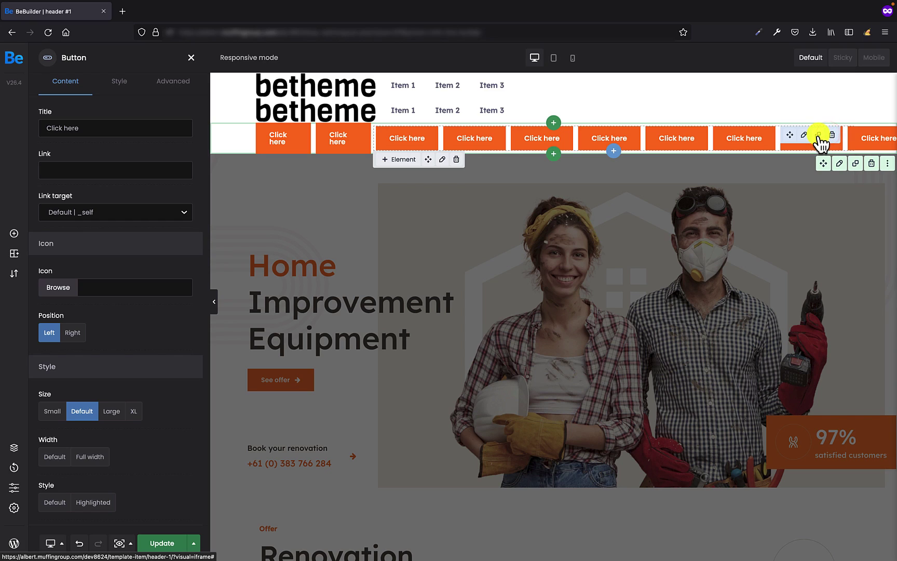
left_click(818, 135)
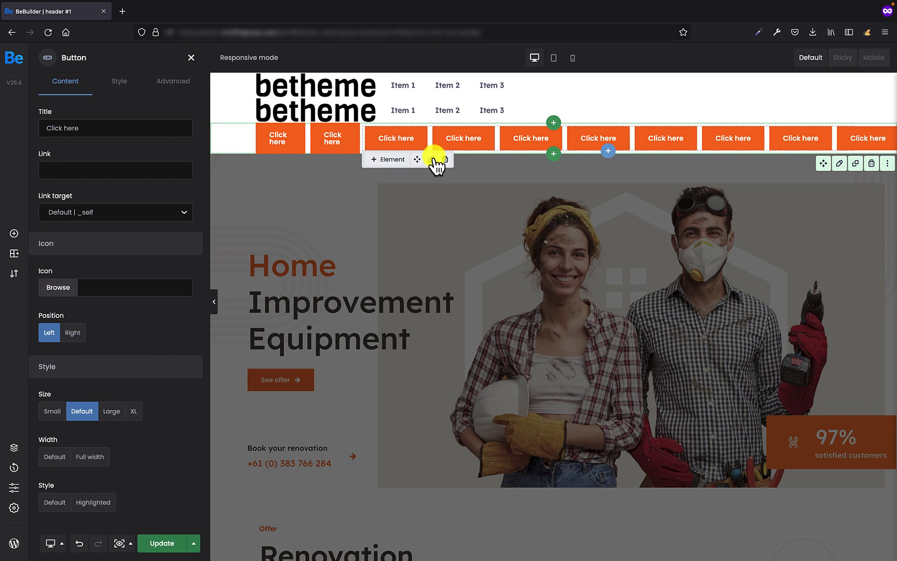
Set Wrap elements to Wrap in the dimensions of the wrap holding the nine buttons
left_click(432, 158)
left_click(120, 81)
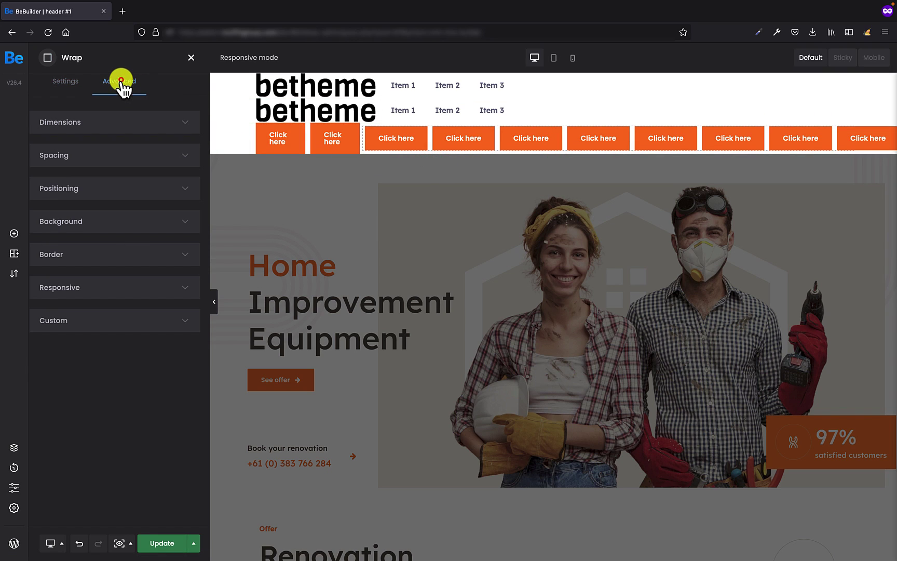
left_click(86, 122)
left_click(129, 298)
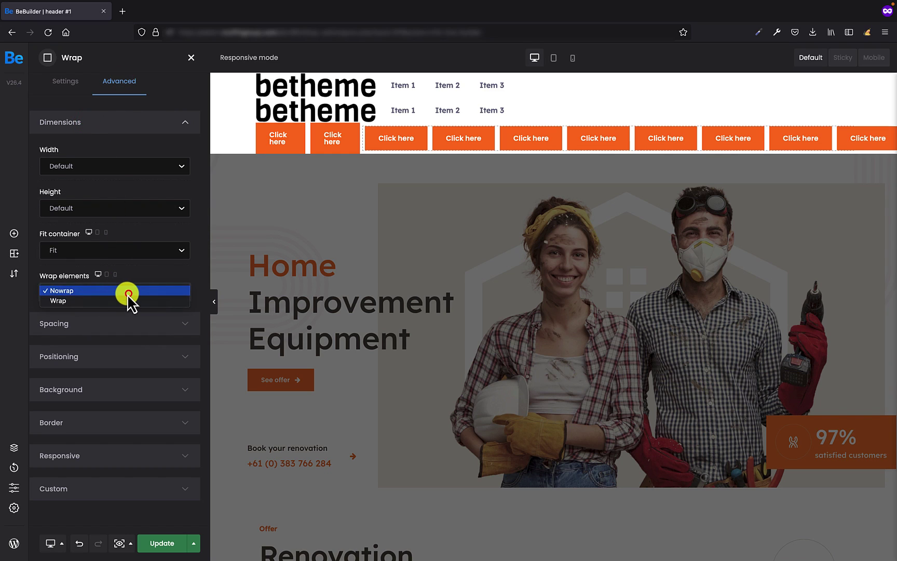
left_click(101, 301)
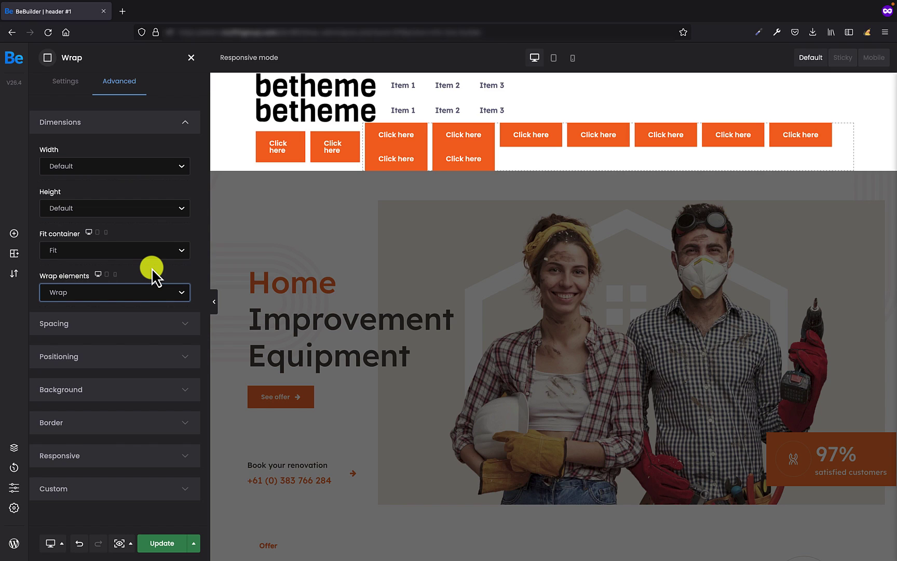
left_click(13, 231)
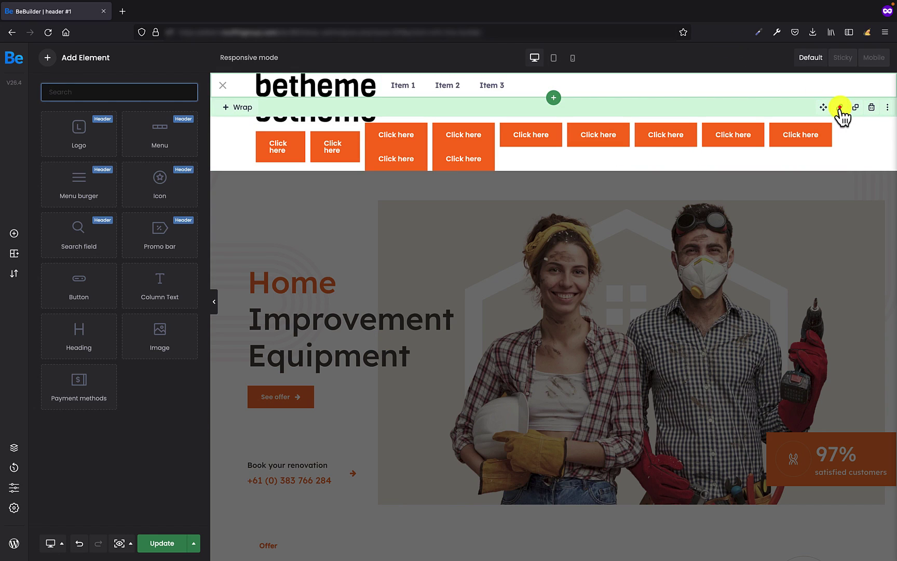
Toggle the first section's Closeable option off and on, and try its close button position at Right before returning it to Left
left_click(839, 107)
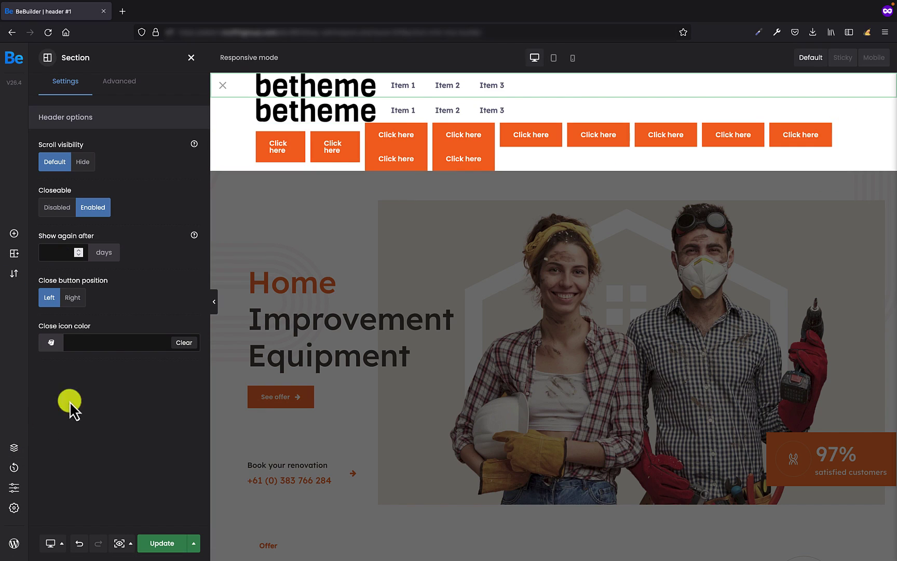
left_click(65, 207)
left_click(93, 207)
left_click(73, 298)
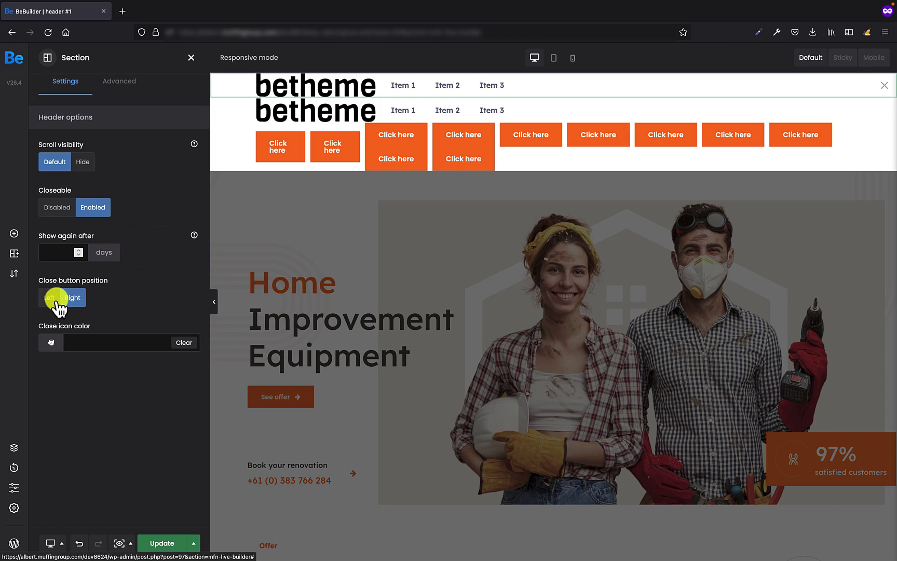
left_click(50, 297)
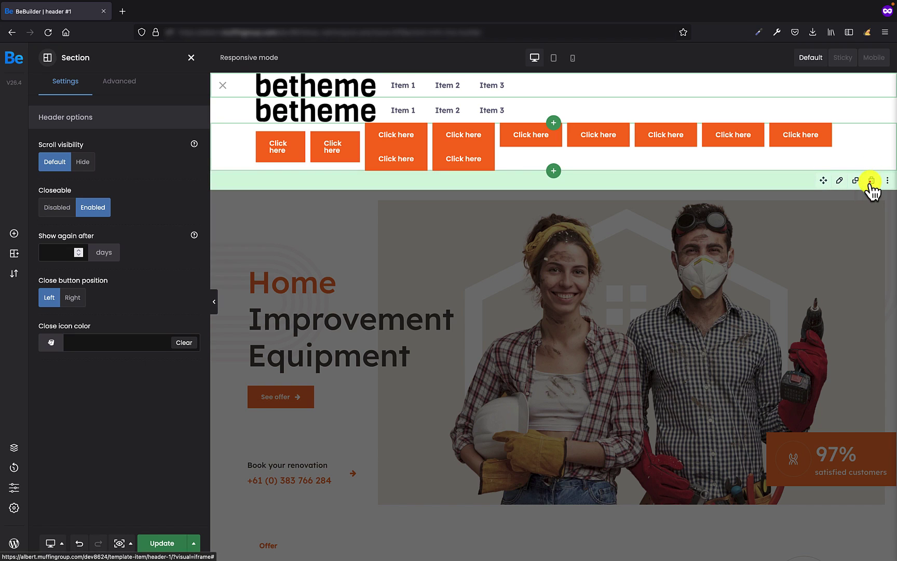
Delete the button section and the second logo and menu section, keeping only the first header section
left_click(871, 180)
left_click(454, 370)
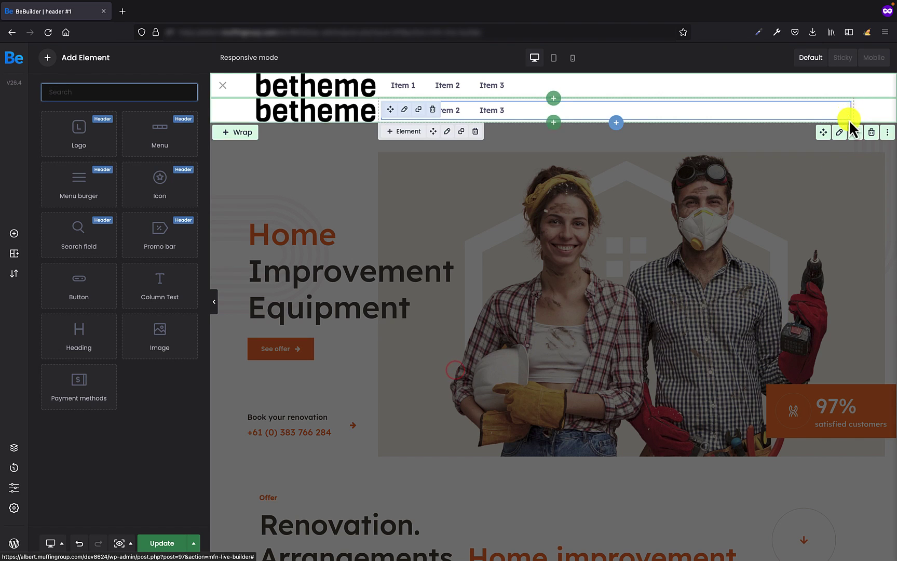
left_click(871, 132)
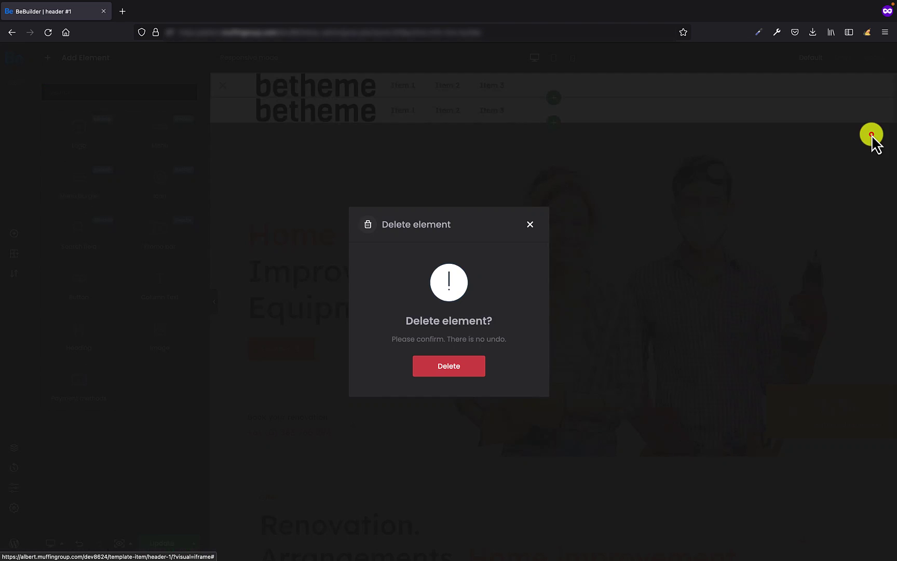
left_click(464, 368)
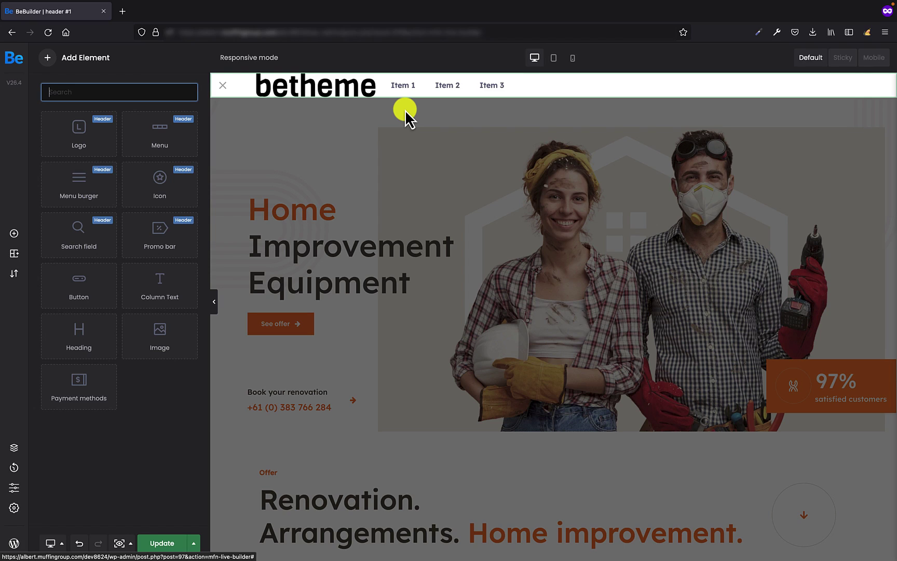
Set the default header's Position to Absolute in the header options and try Body offset for header at Yes and No
left_click(14, 488)
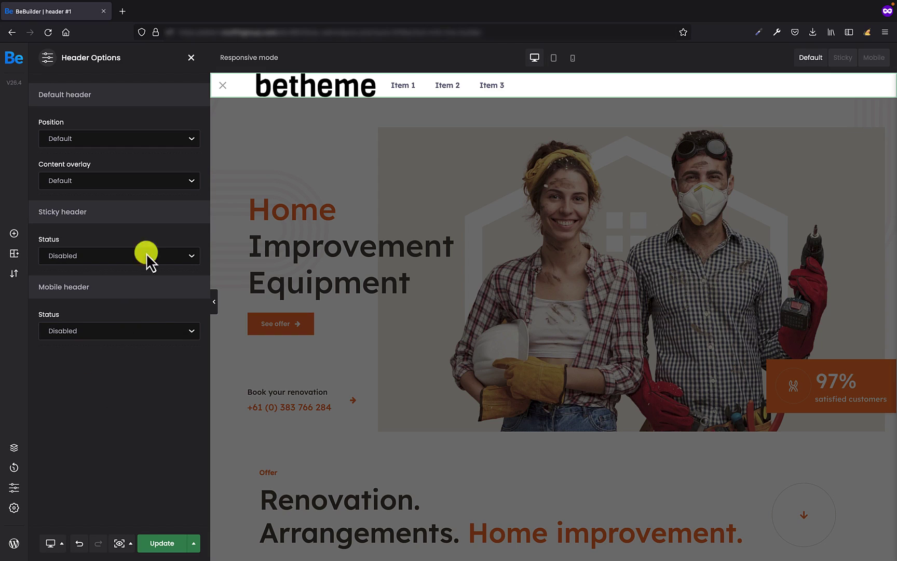
left_click(109, 139)
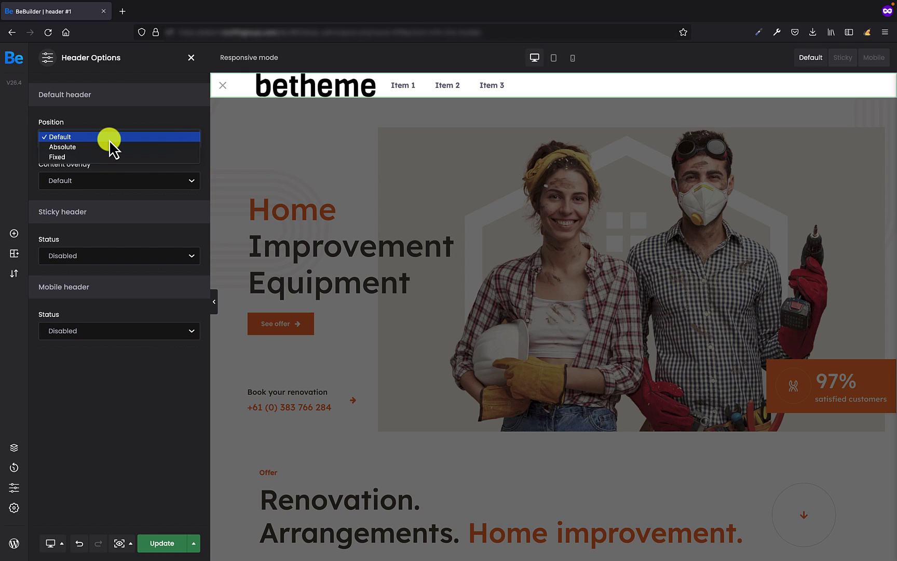
left_click(108, 148)
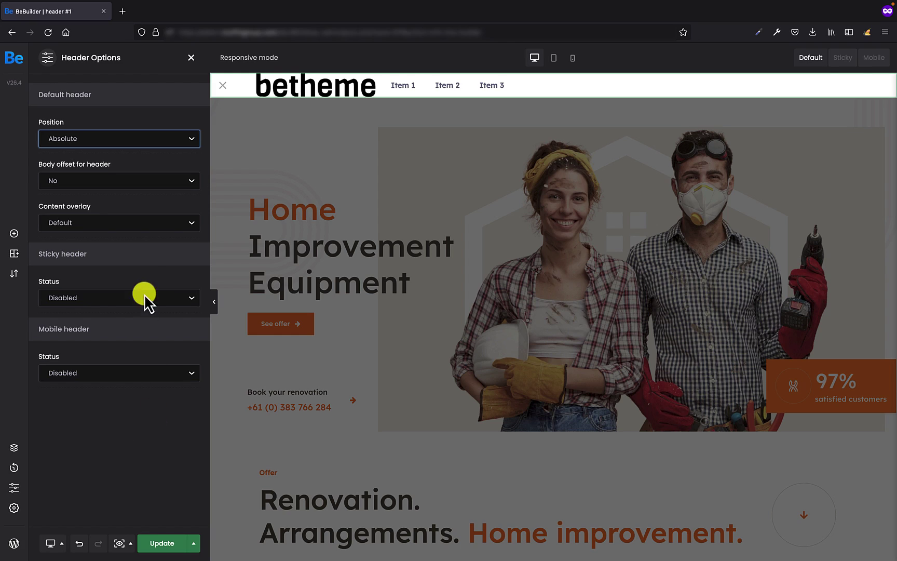
left_click(137, 185)
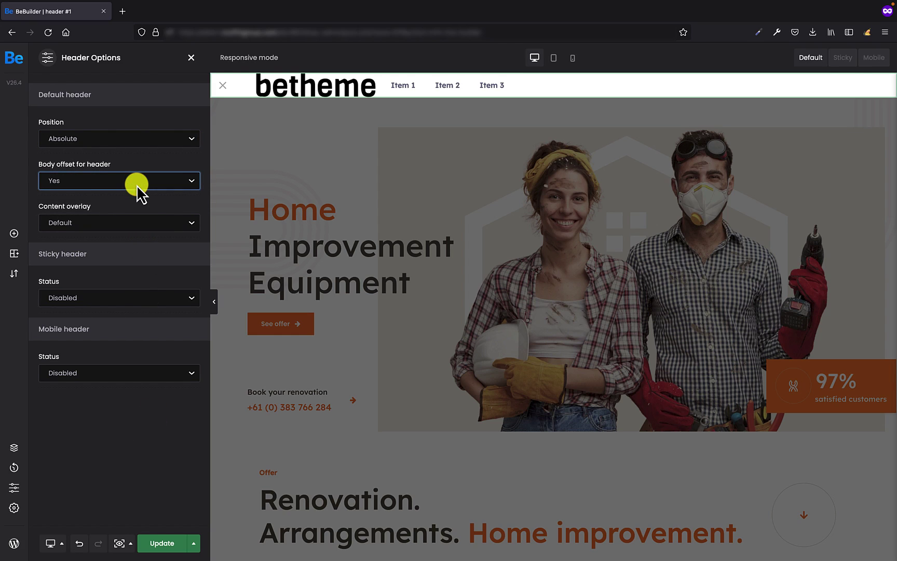
left_click(137, 185)
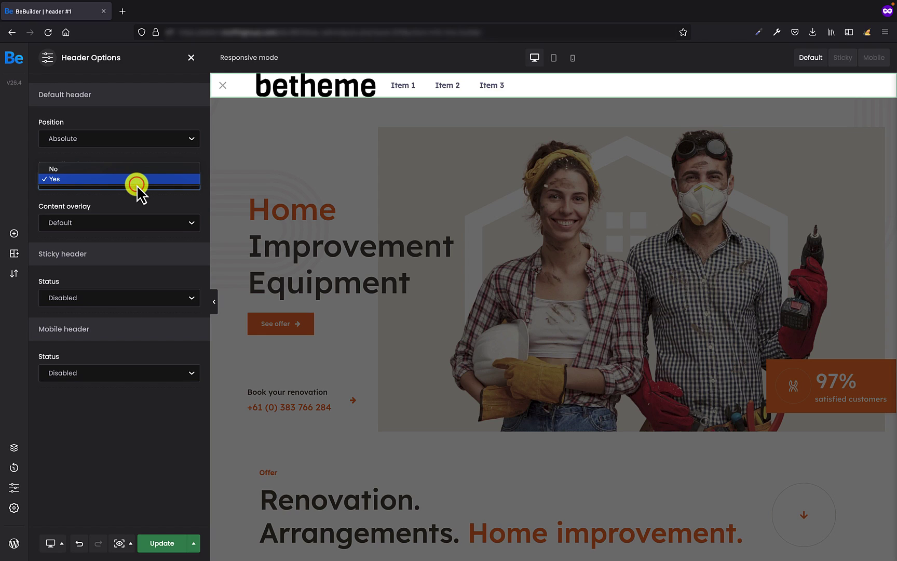
left_click(130, 171)
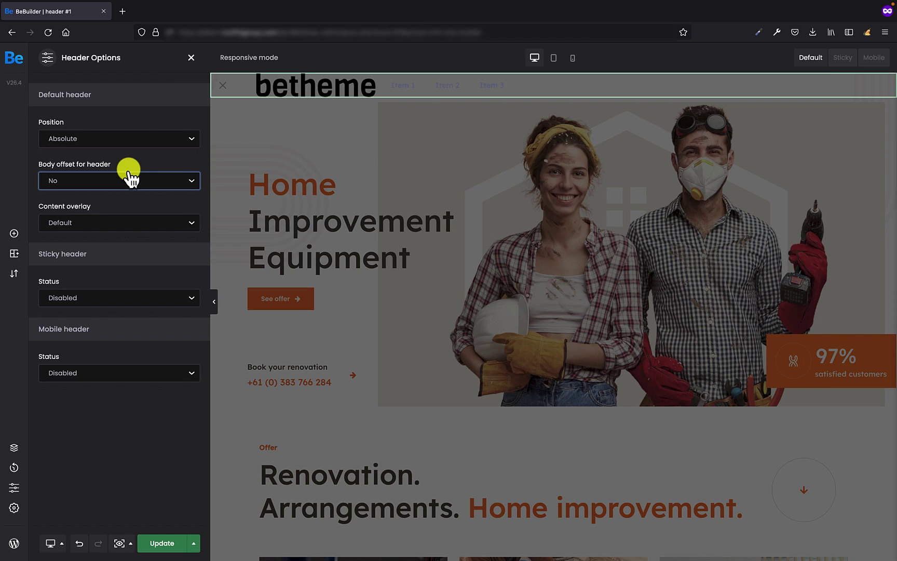
Set Body offset for header to Yes and check the Content overlay choices, keeping Default
left_click(119, 216)
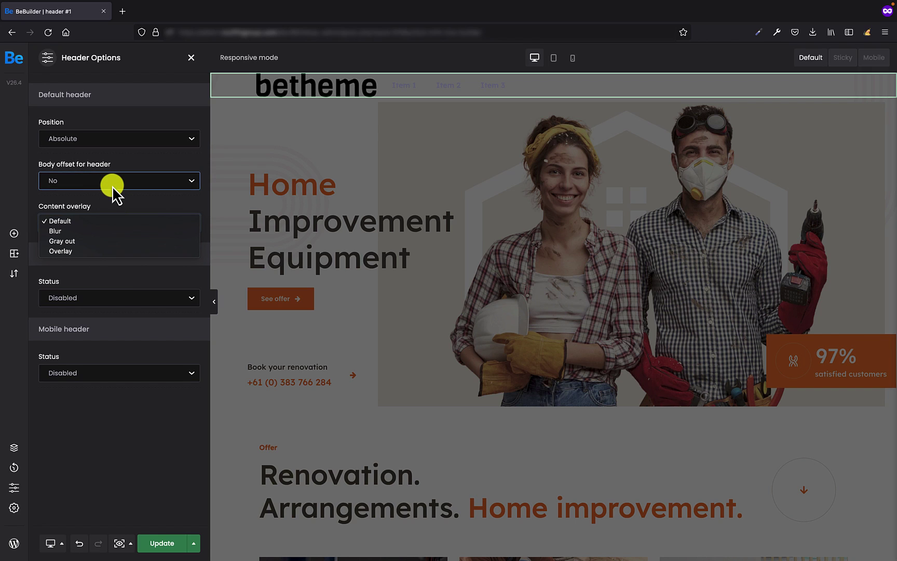
left_click(112, 186)
left_click(113, 186)
left_click(107, 188)
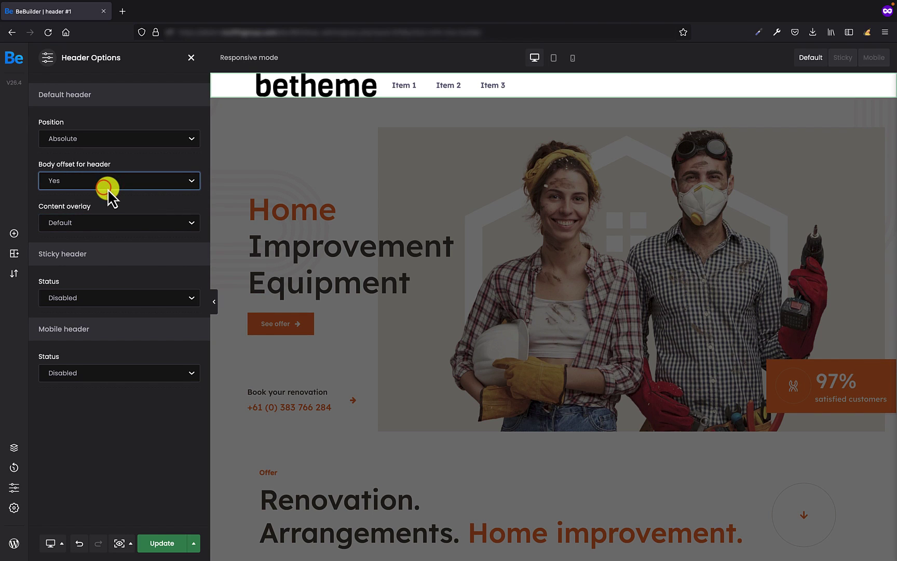
left_click(107, 223)
left_click(124, 205)
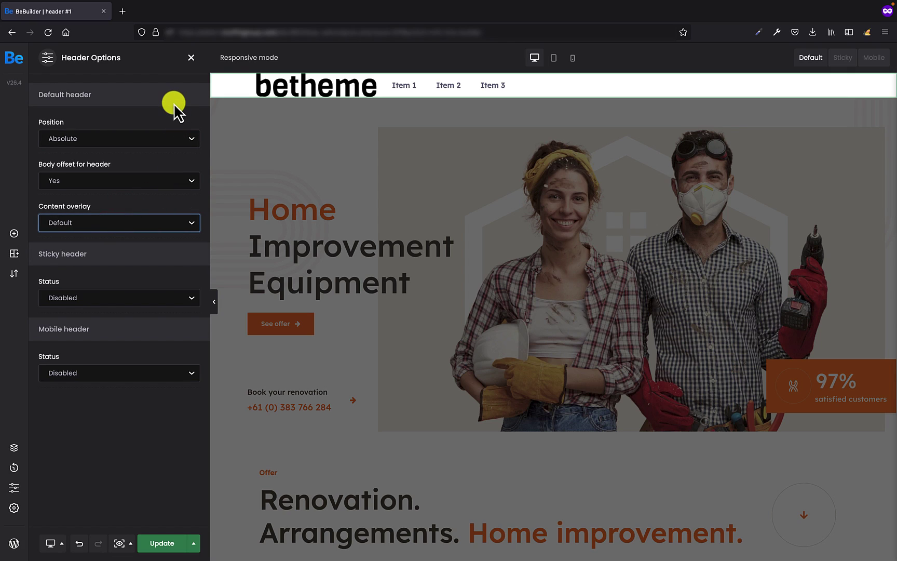
Set the Logo element's top and bottom margins to 30px in its advanced spacing options
mouse_move(281, 94)
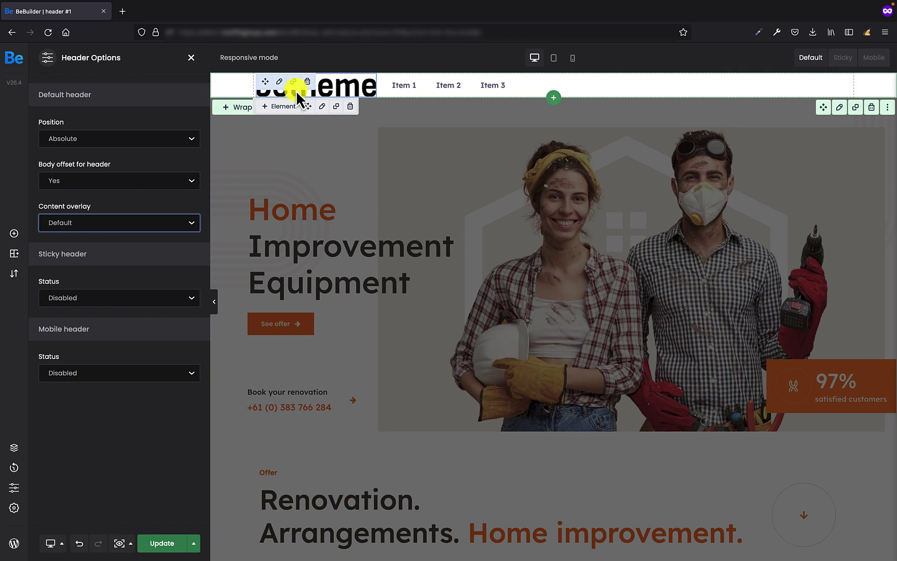
left_click(336, 90)
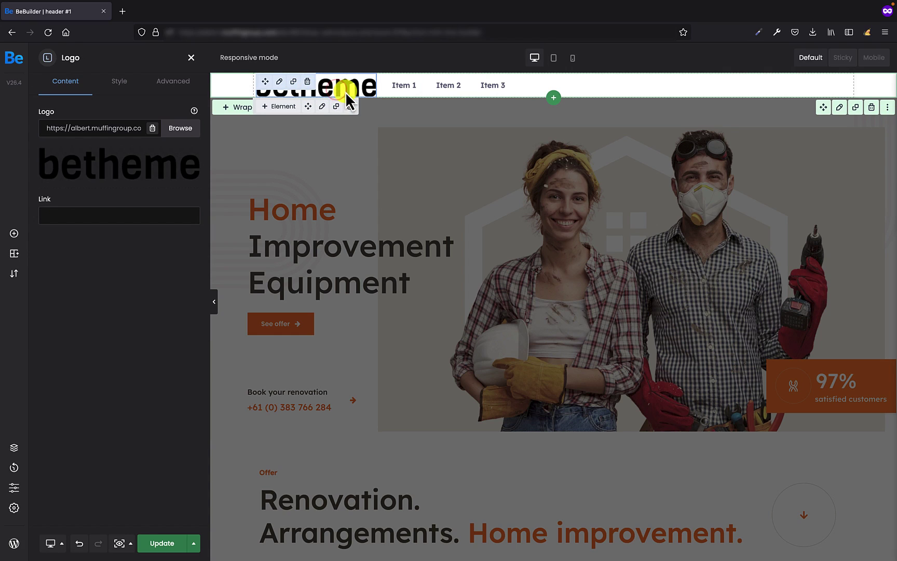
left_click(163, 82)
left_click(113, 153)
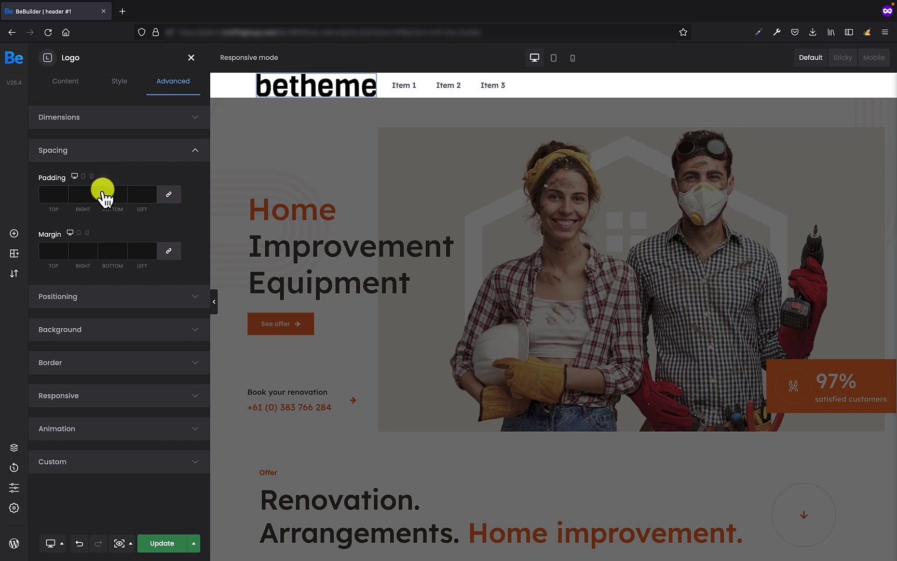
left_click(50, 251)
left_click(63, 232)
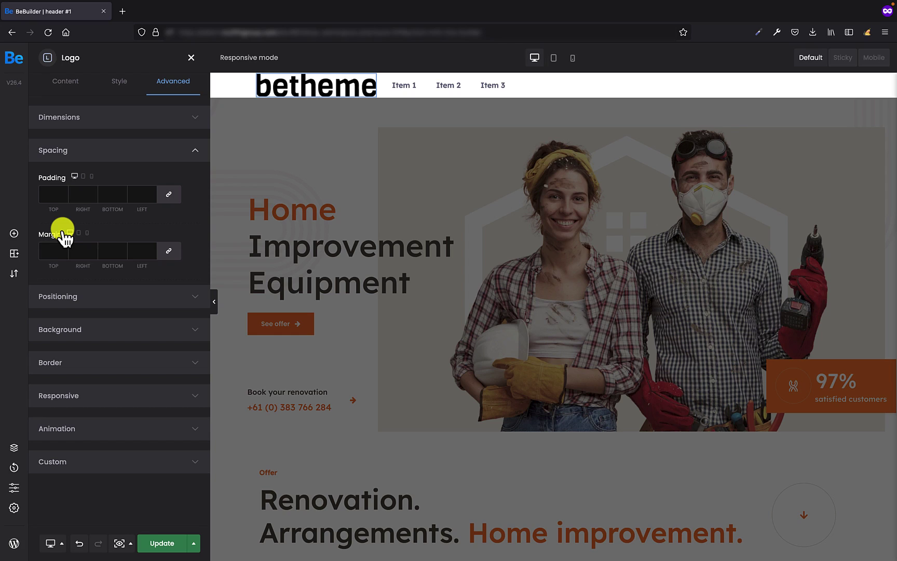
left_click(54, 252)
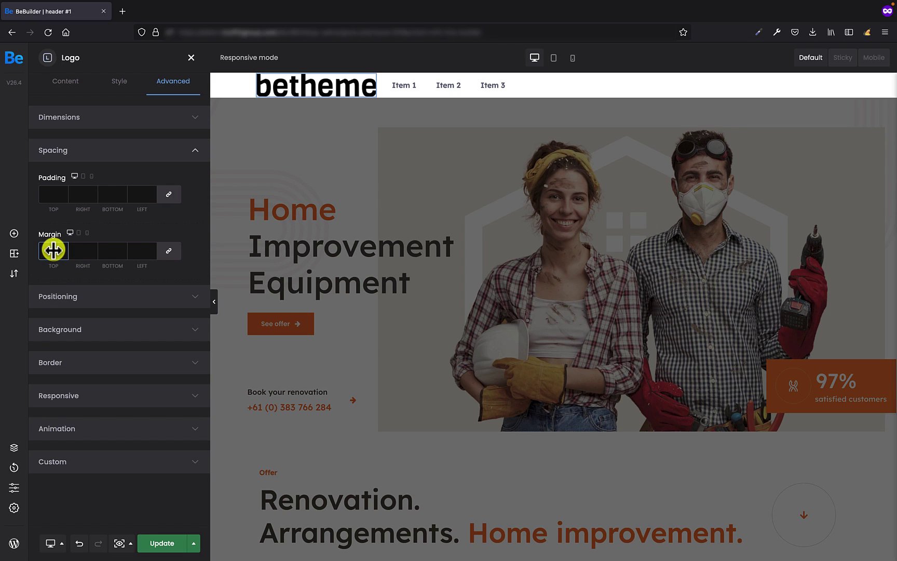
type("15px")
mouse_move(68, 251)
left_mouse_down()
mouse_move(80, 251)
mouse_move(58, 255)
mouse_move(94, 253)
mouse_move(68, 253)
left_mouse_up()
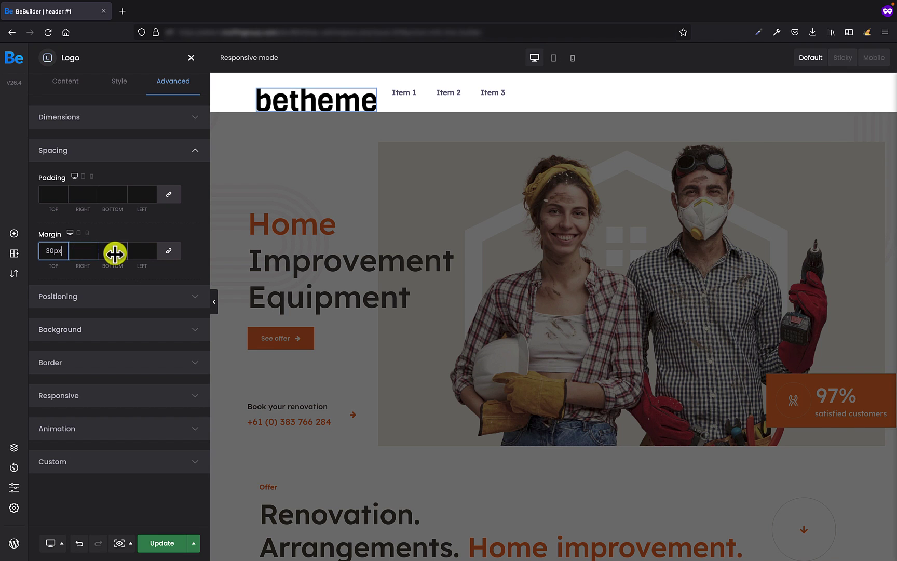
left_click_drag(110, 253, 125, 254)
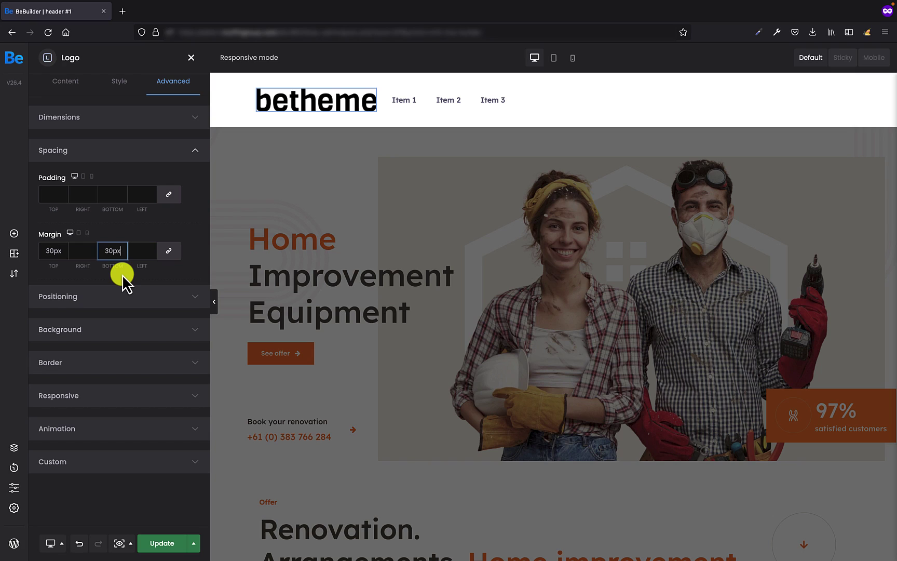
Try 30% instead of a pixel value as the logo's top margin
left_click(64, 252)
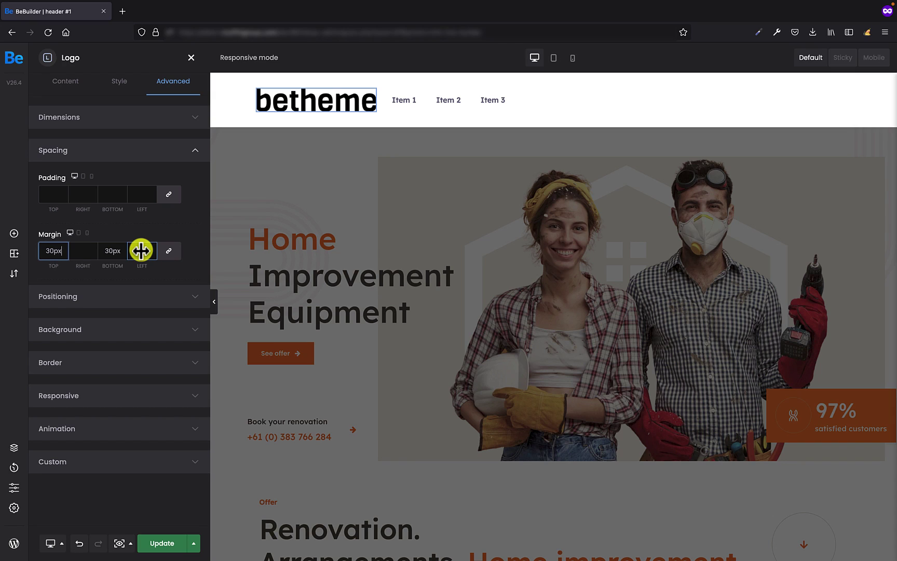
key("BackSpace")
key("BackSpace")
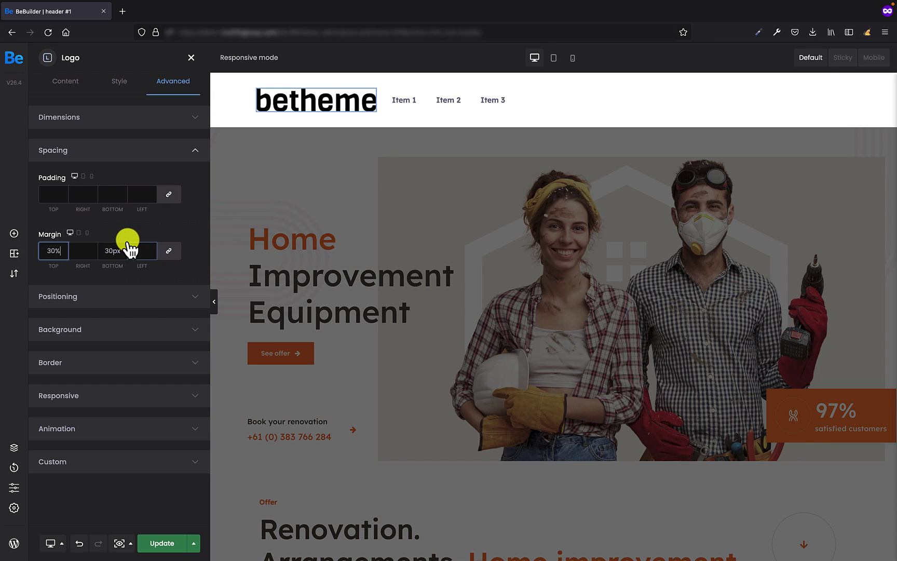
mouse_move(51, 255)
left_mouse_down()
mouse_move(60, 247)
mouse_move(67, 251)
mouse_move(55, 255)
mouse_move(72, 256)
mouse_move(52, 250)
left_mouse_up()
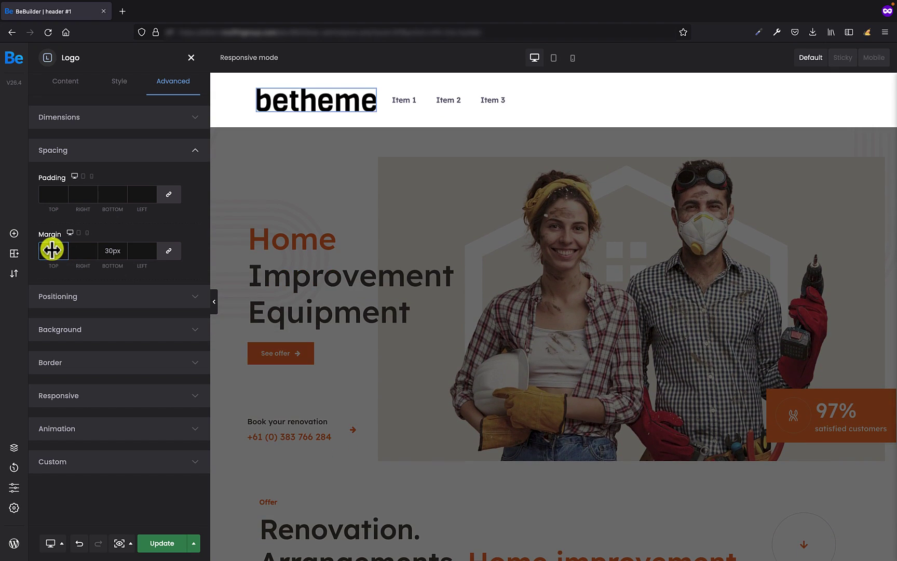